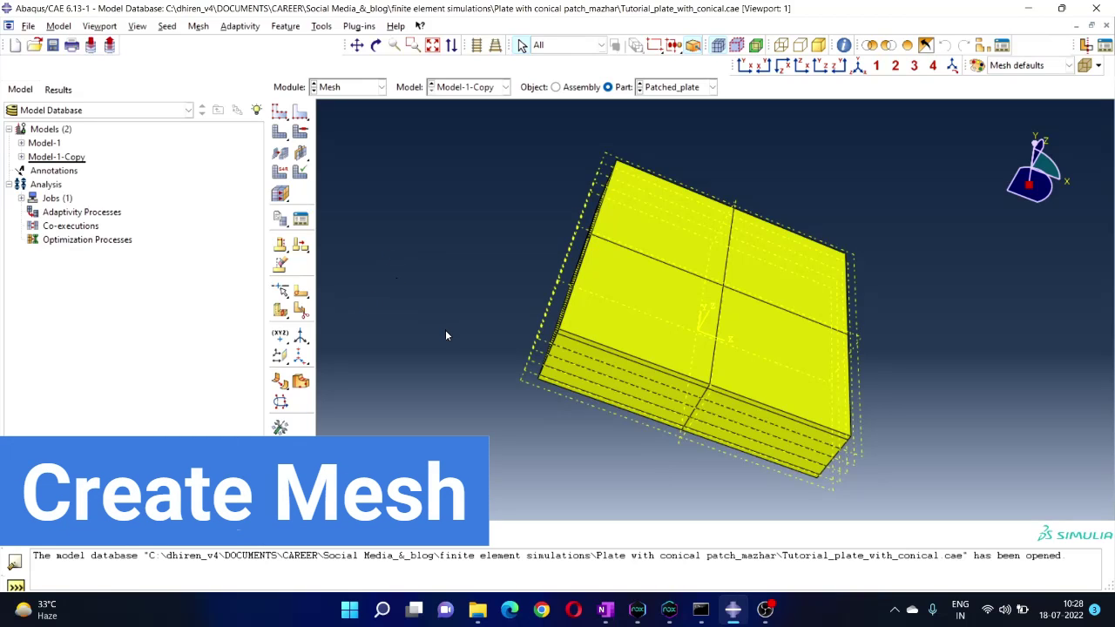
Remove the quarter set from the displayed part using a new display group, exposing the conical patch inside the plate.
ctrl+alt+drag(687, 386, 681, 325)
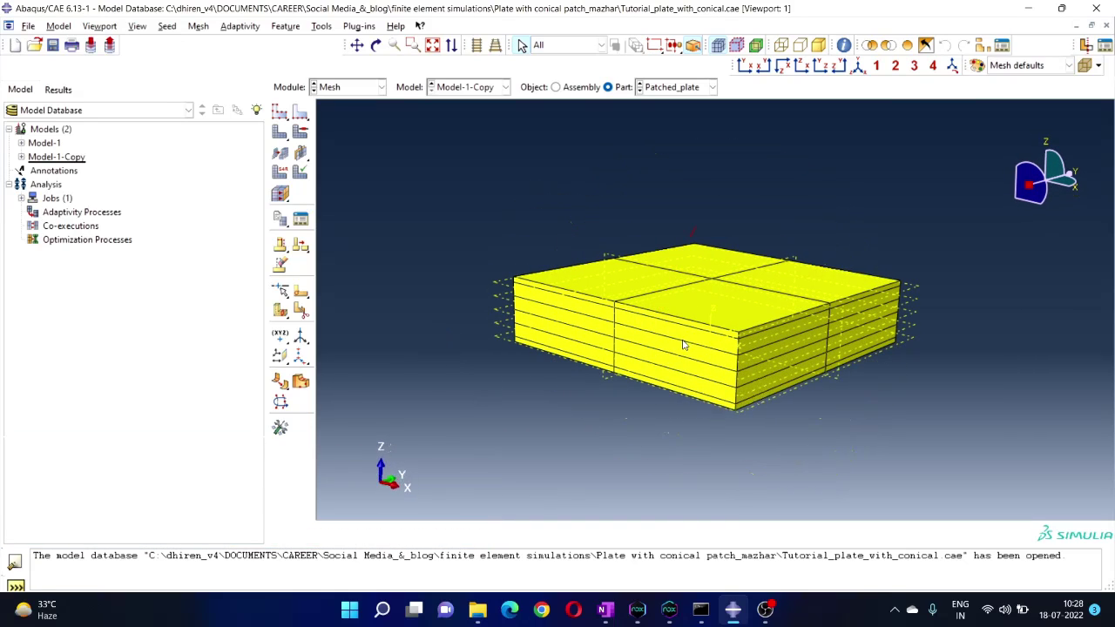
mouse_move(794, 353)
ctrl+alt+mouse_down()
mouse_move(709, 343)
mouse_move(694, 367)
mouse_move(746, 377)
mouse_move(794, 345)
ctrl+alt+mouse_up()
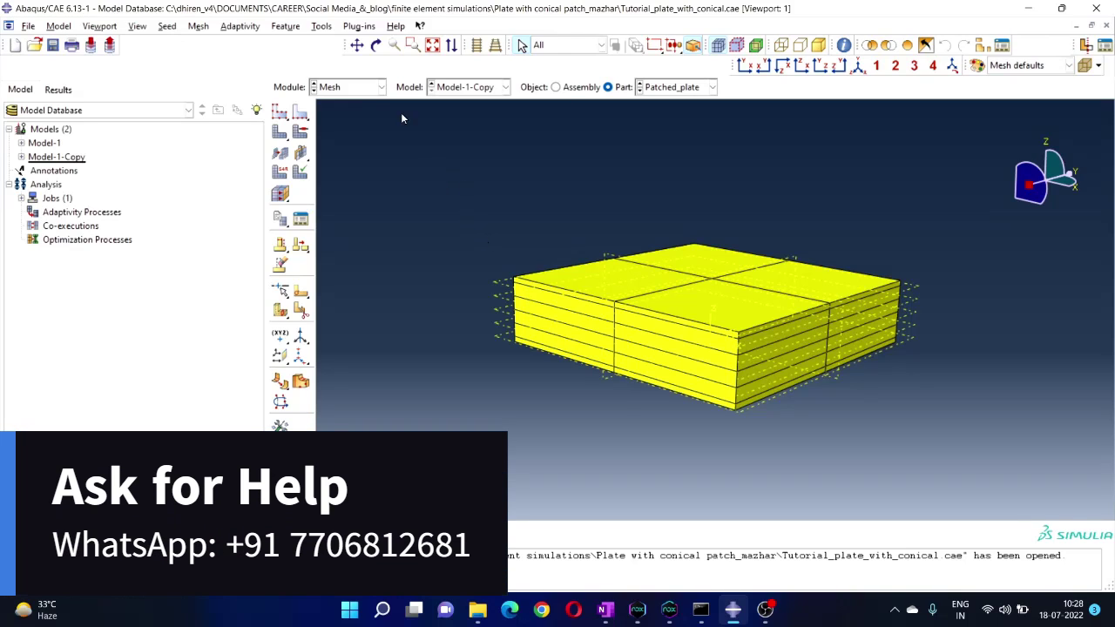
click(320, 27)
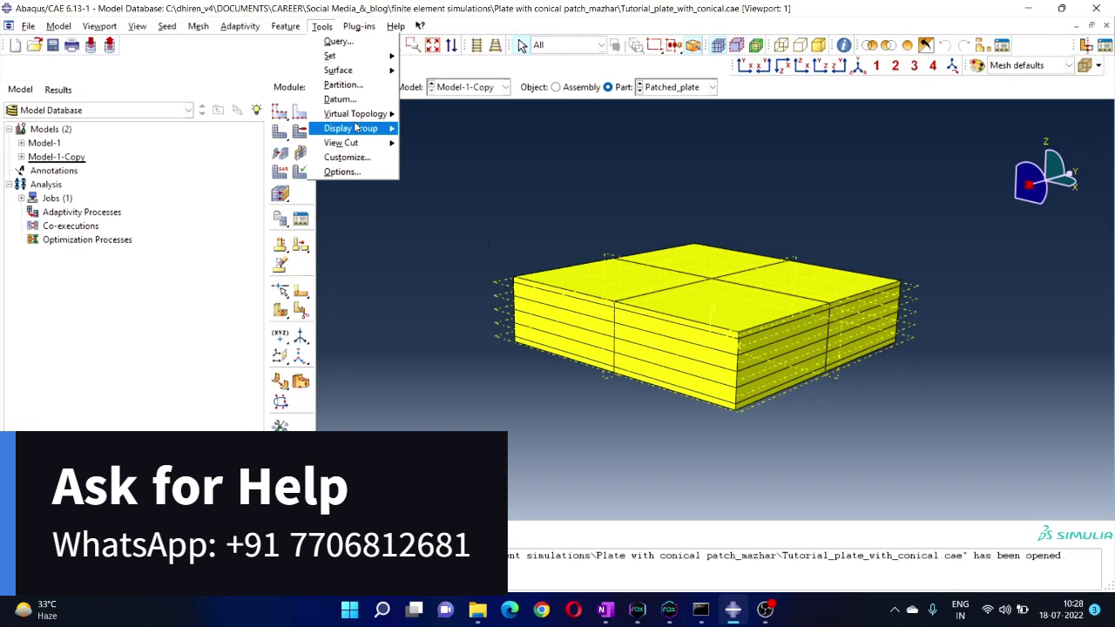
mouse_move(356, 128)
click(434, 129)
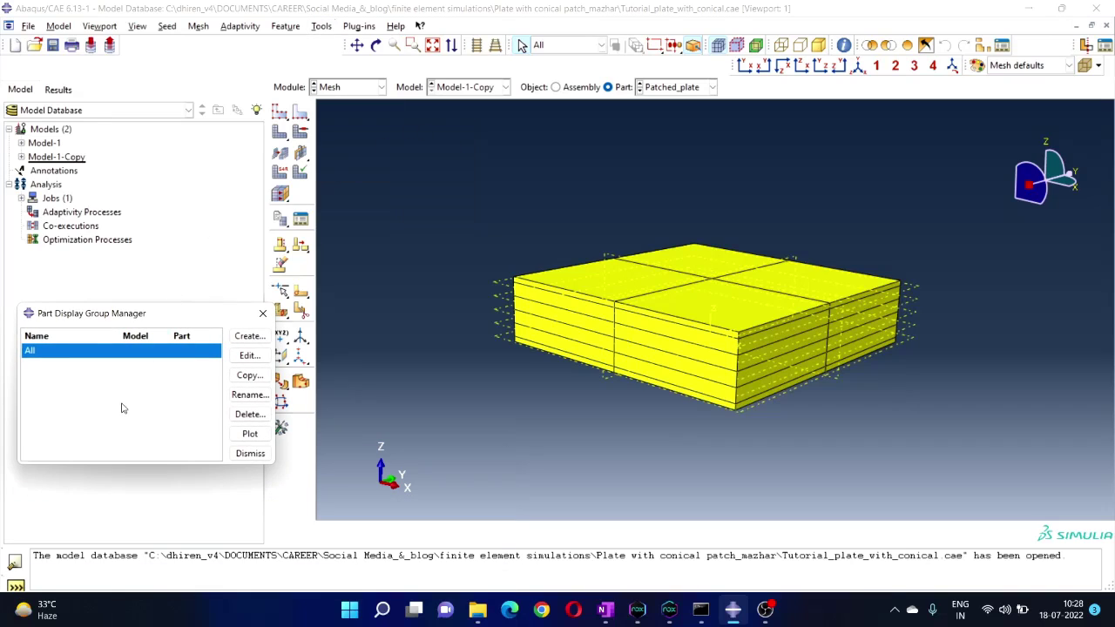
click(248, 336)
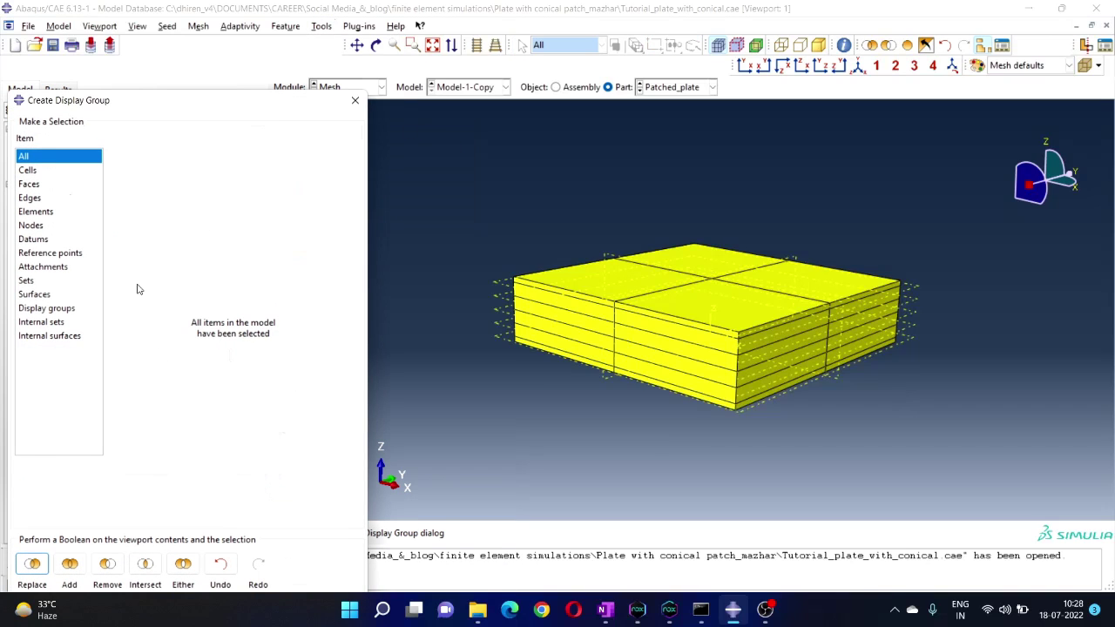
click(29, 280)
click(145, 246)
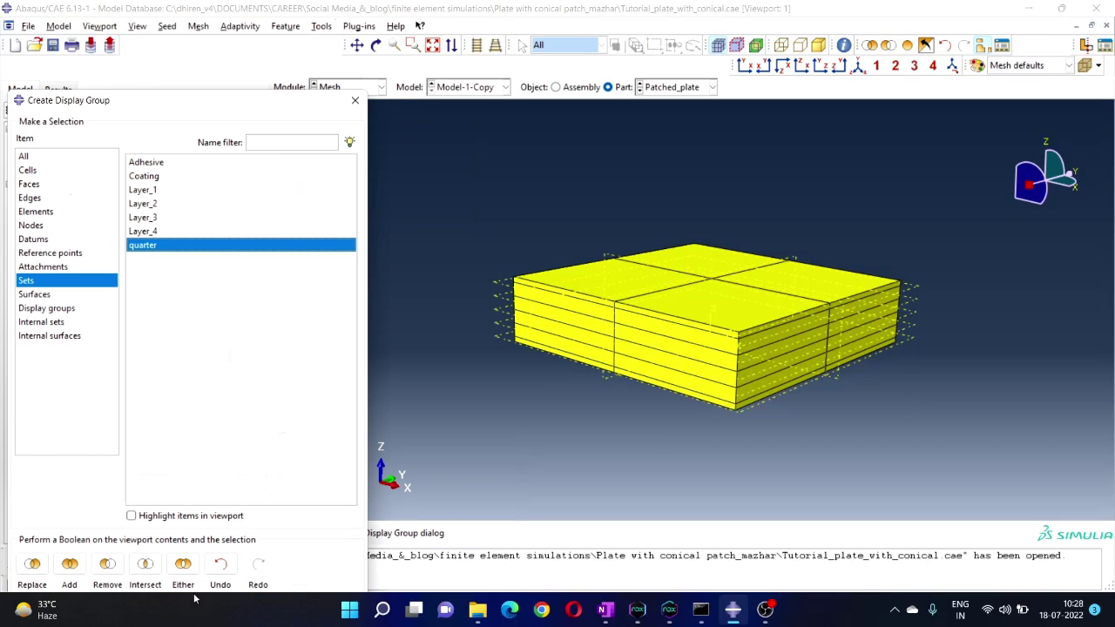
click(109, 566)
ctrl+alt+drag(791, 346, 663, 352)
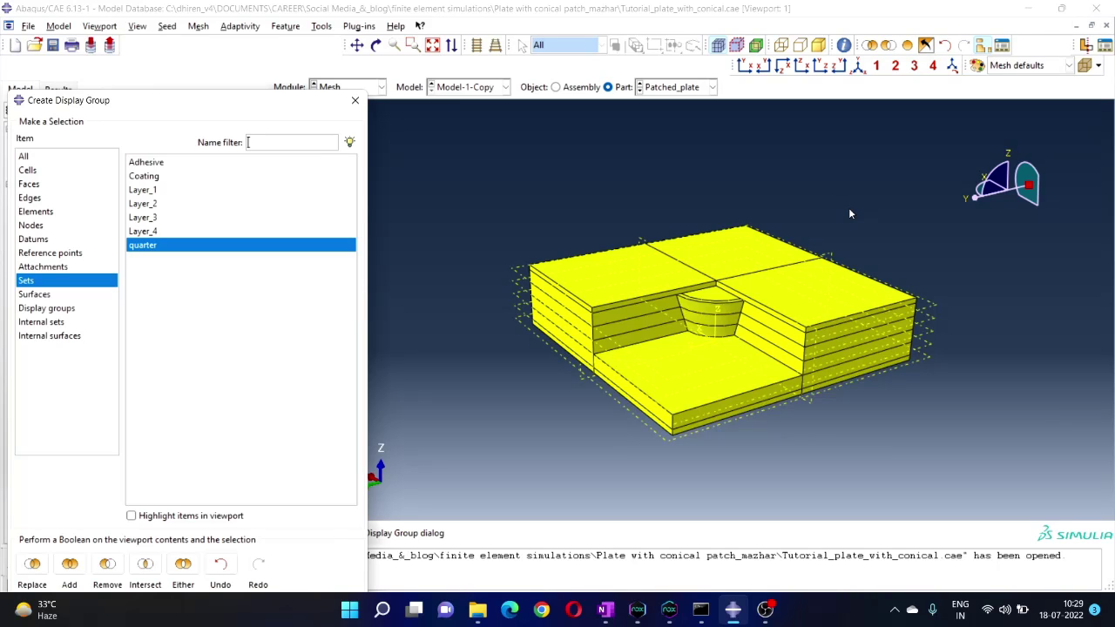
click(355, 100)
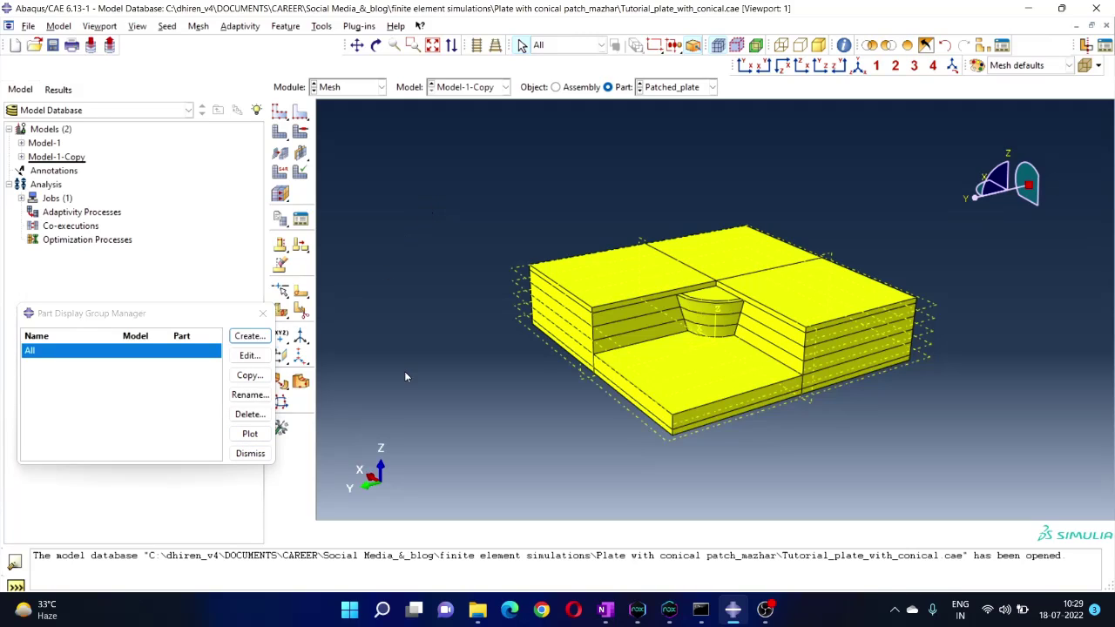
click(375, 45)
drag(836, 296, 488, 345)
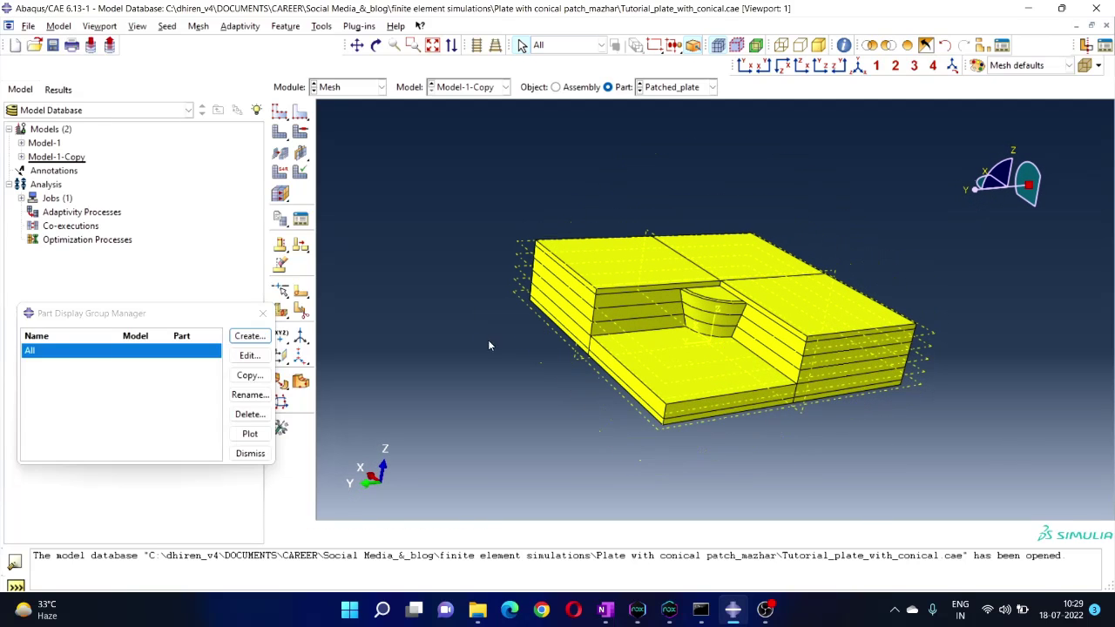
click(260, 313)
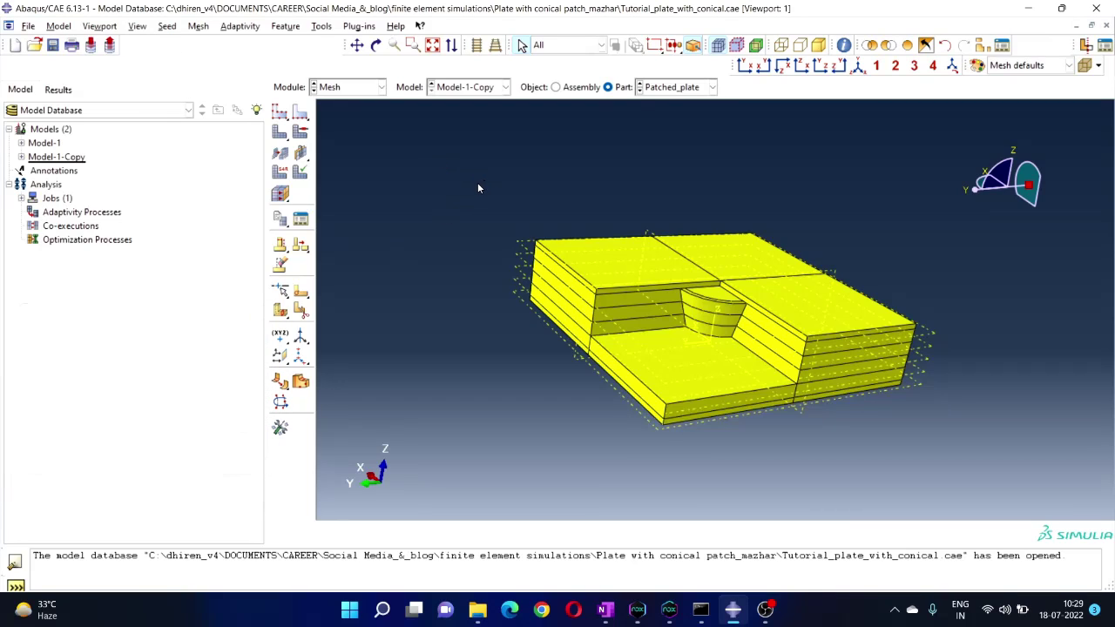
Seed the whole Patched_plate part with an approximate global size of 10.
click(167, 26)
click(174, 40)
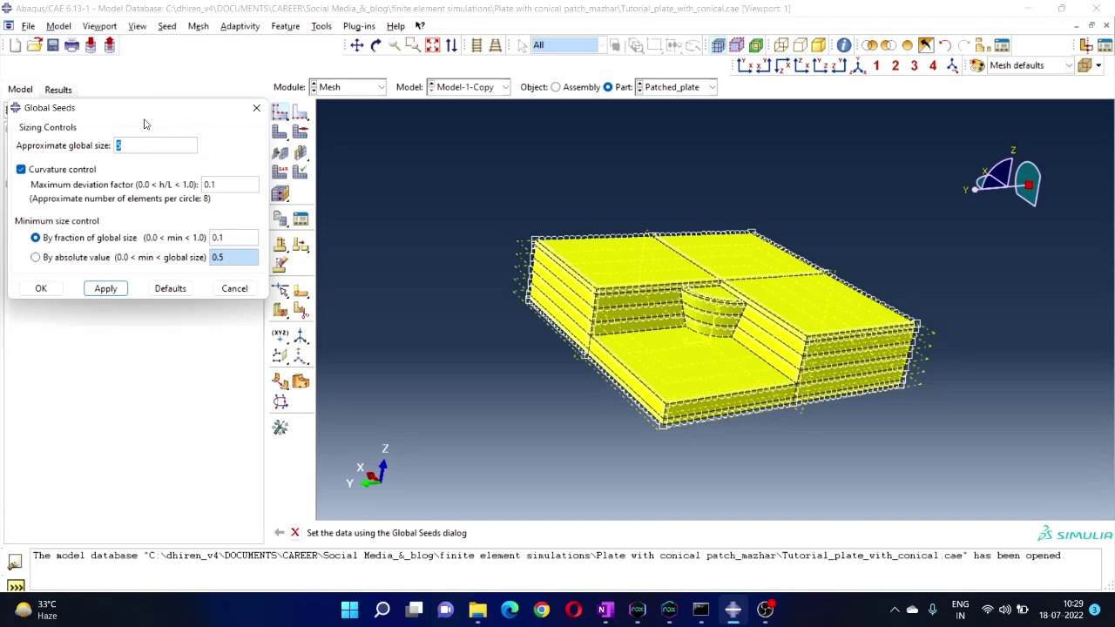
text(10)
click(98, 290)
click(40, 288)
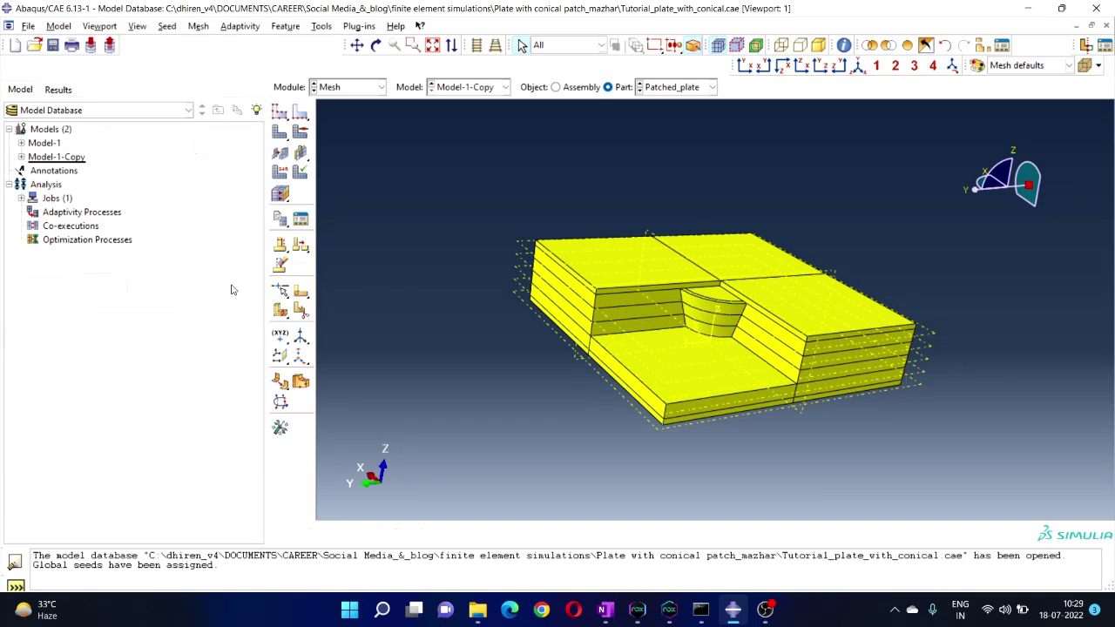
Generate the mesh on the whole Patched_plate part using the assigned global seeds.
ctrl+alt+drag(504, 330, 416, 155)
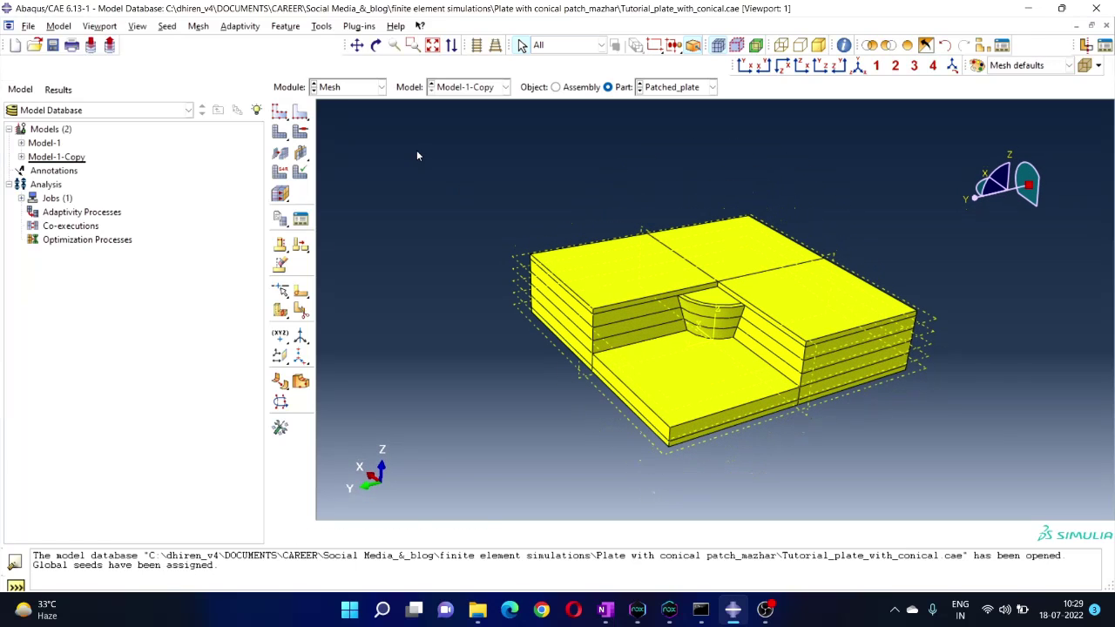
click(199, 26)
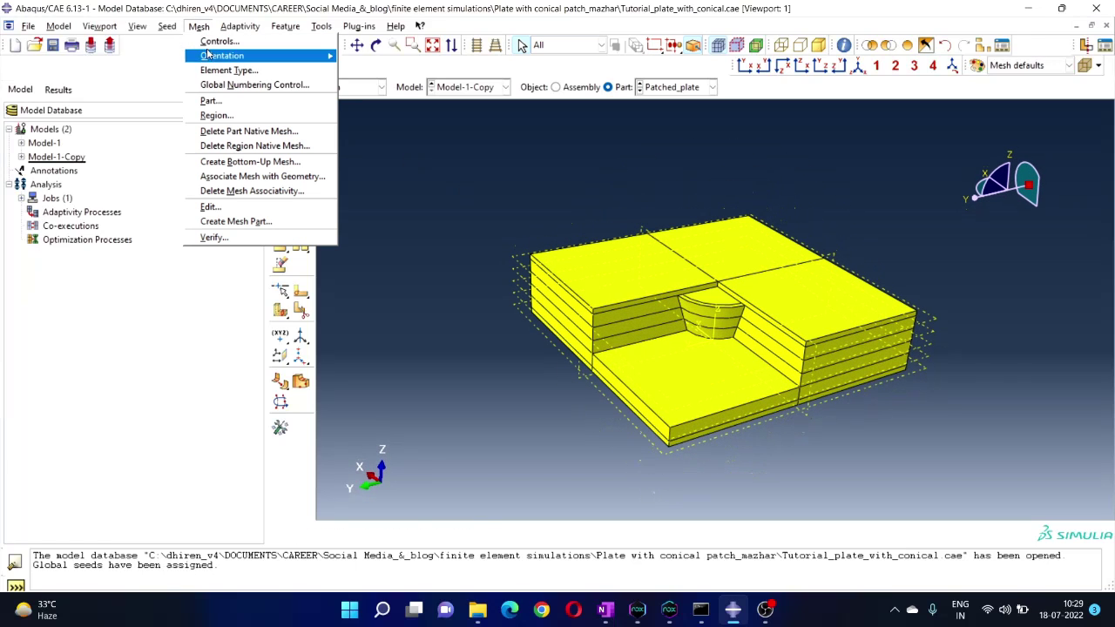
click(212, 101)
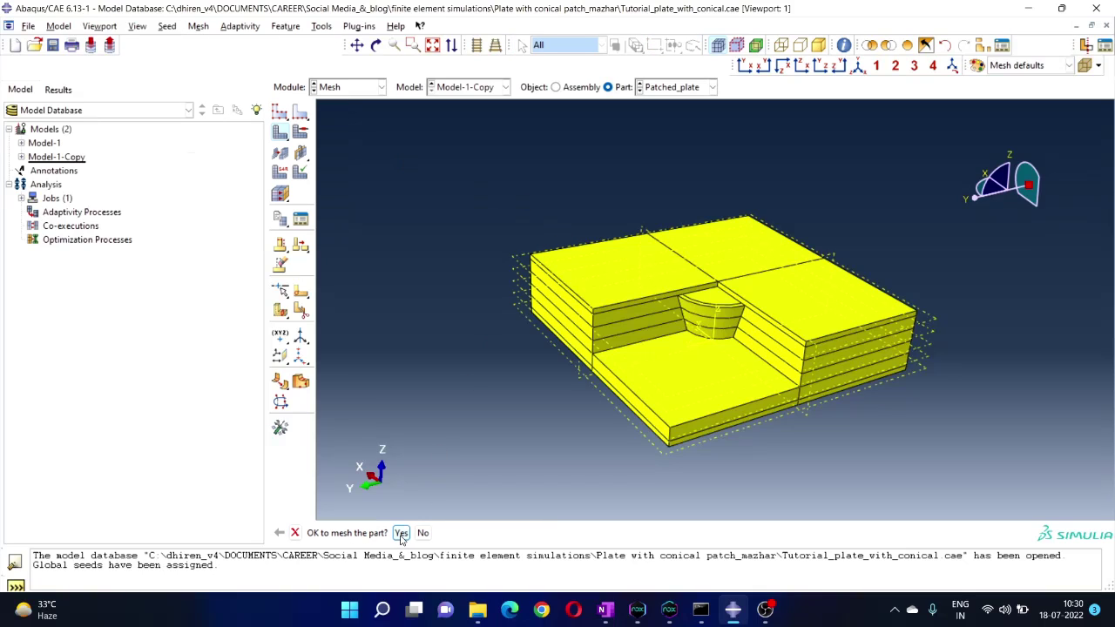
click(400, 534)
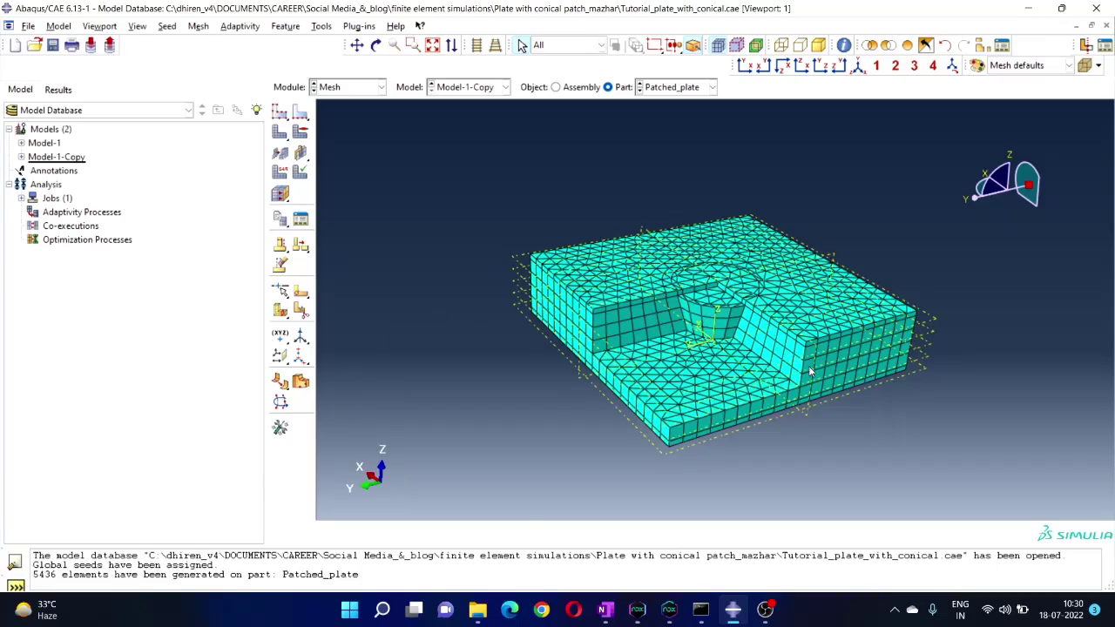
Refine the part's global seeds to an approximate size of 7, deleting the existing mesh.
scroll(809, 372, up, 2)
ctrl+alt+drag(889, 419, 757, 327)
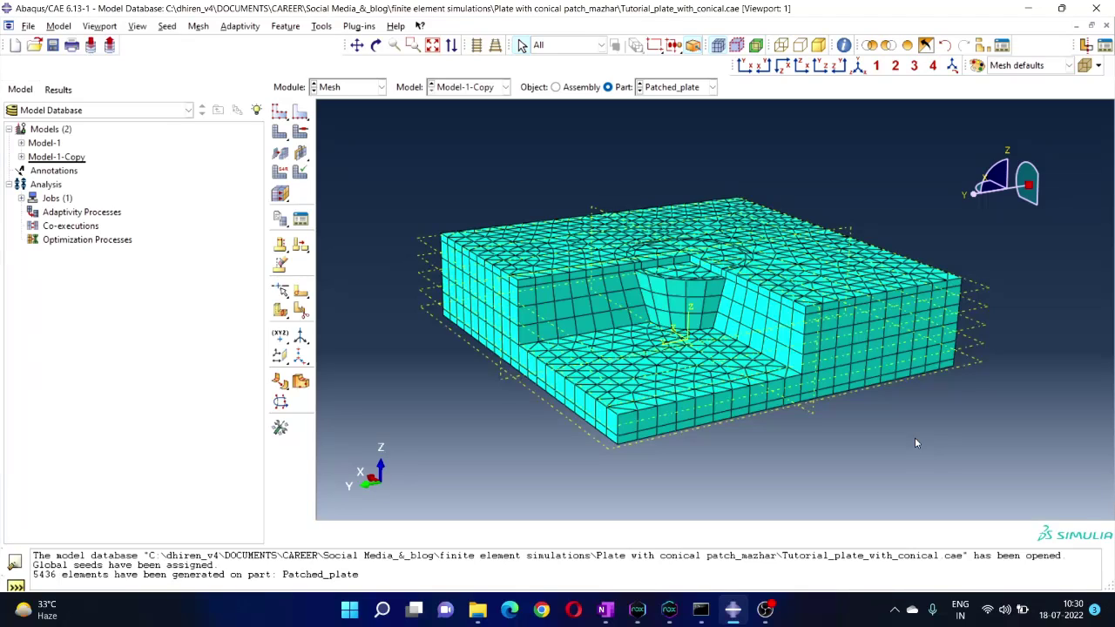
ctrl+alt+drag(914, 426, 957, 244)
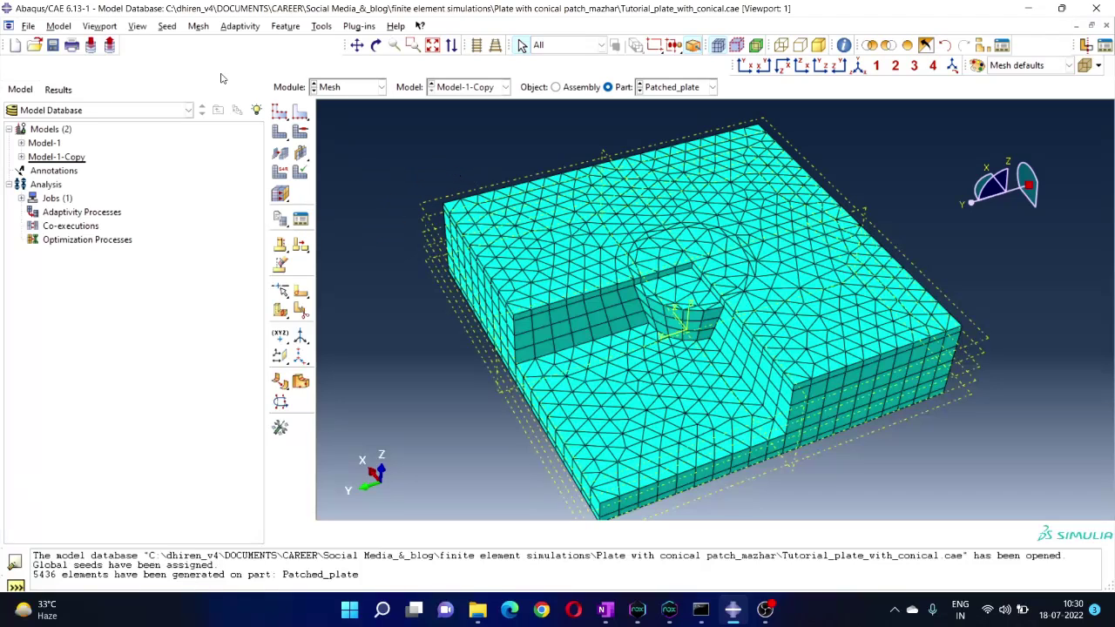
click(167, 27)
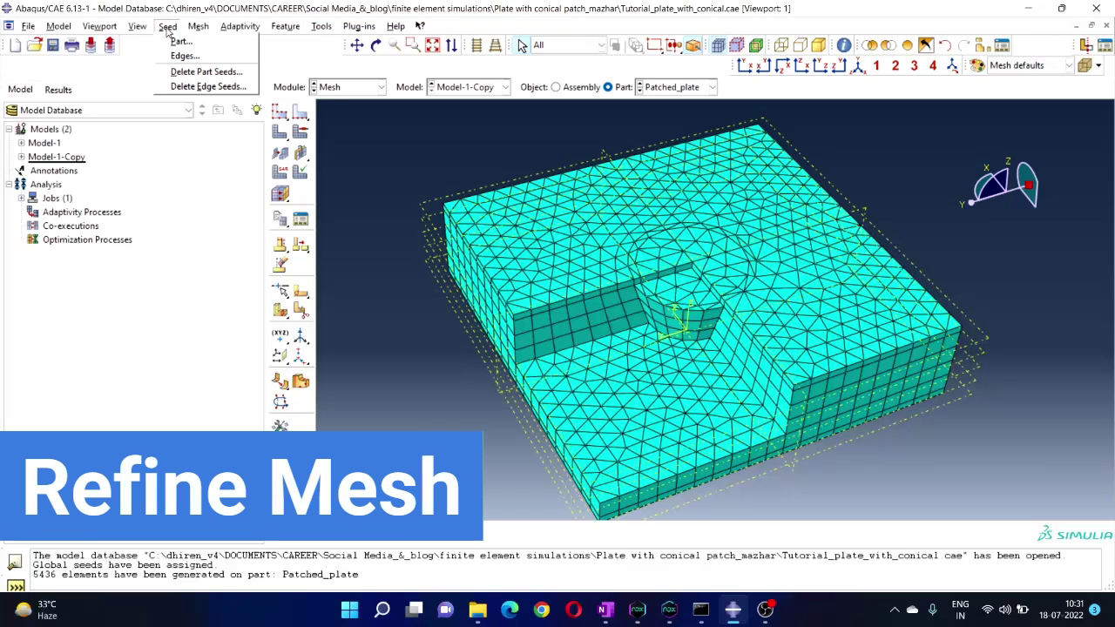
click(178, 42)
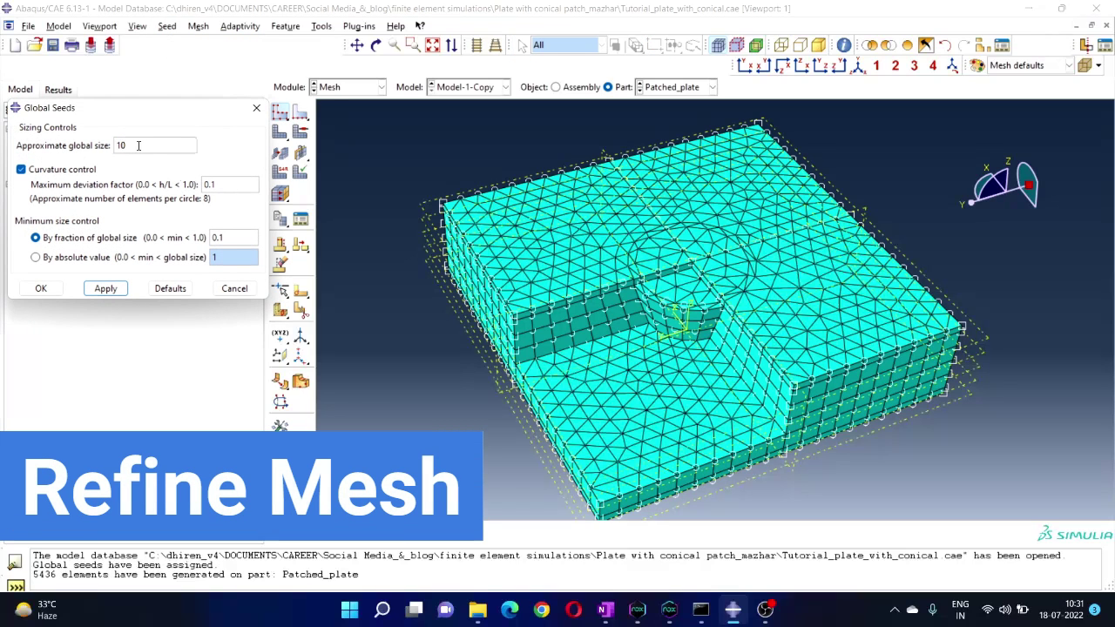
double_click(138, 146)
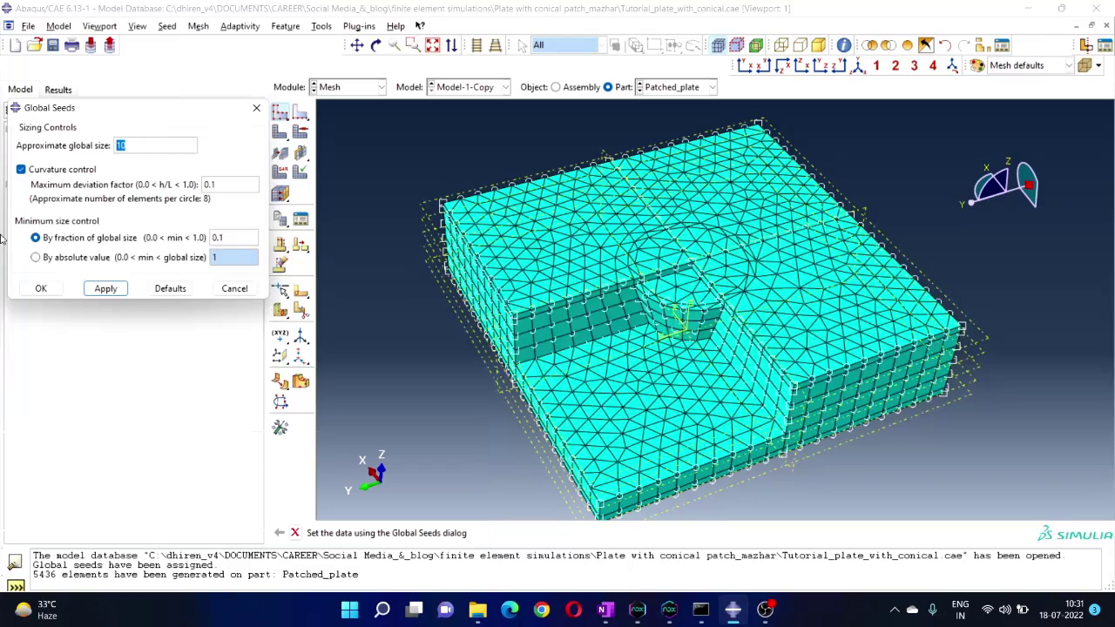
text(7)
click(106, 288)
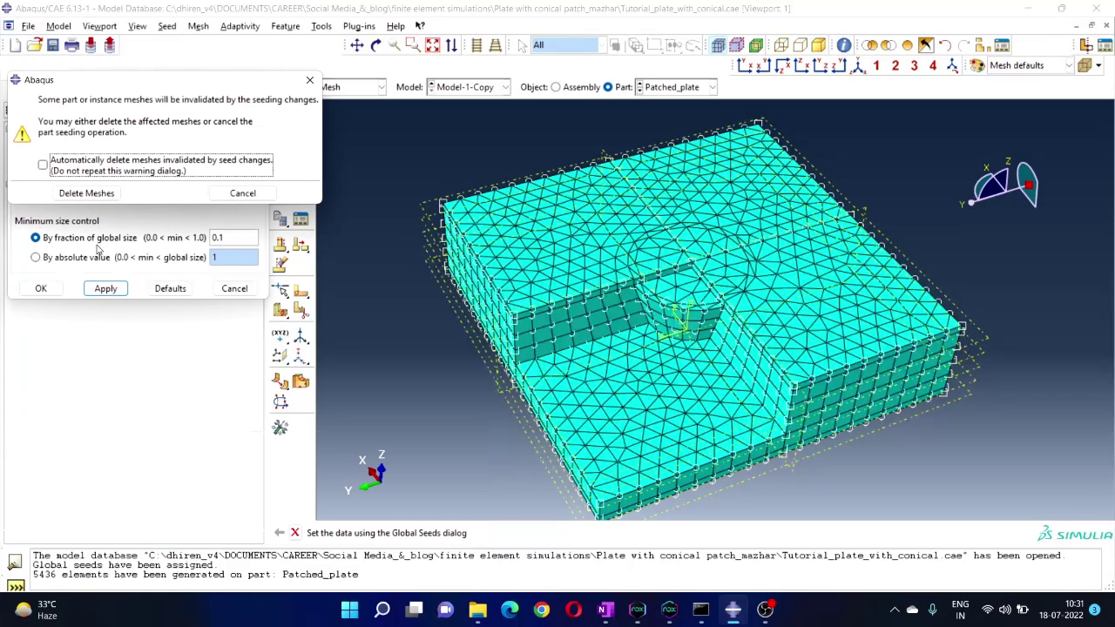
click(86, 193)
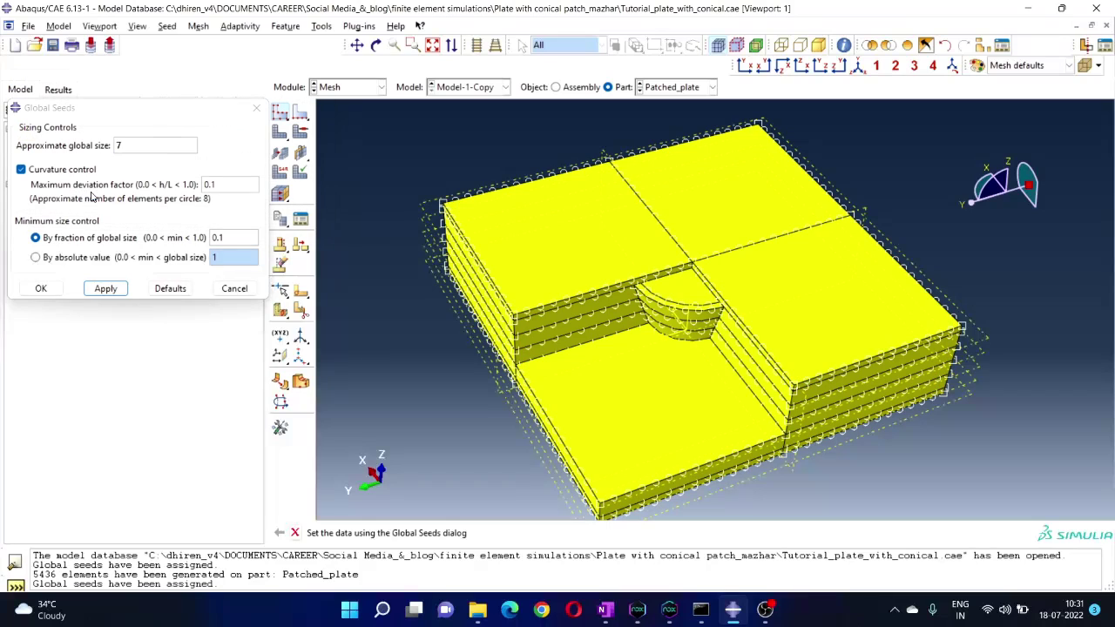
click(38, 290)
Remesh the whole Patched_plate part with the refined global seeds.
ctrl+alt+drag(487, 331, 732, 366)
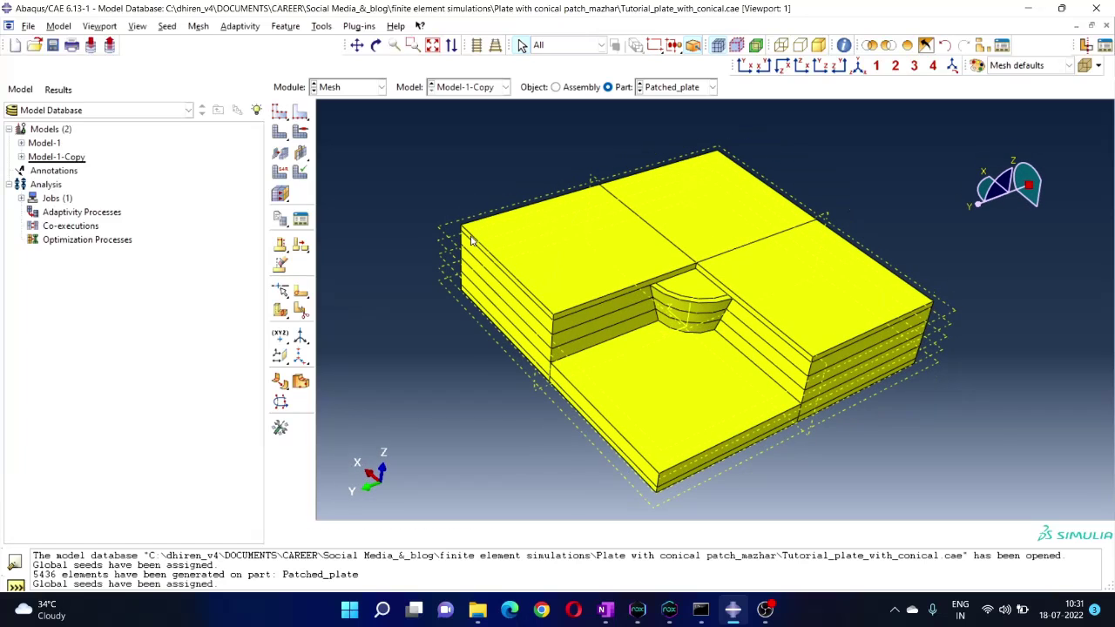
click(198, 25)
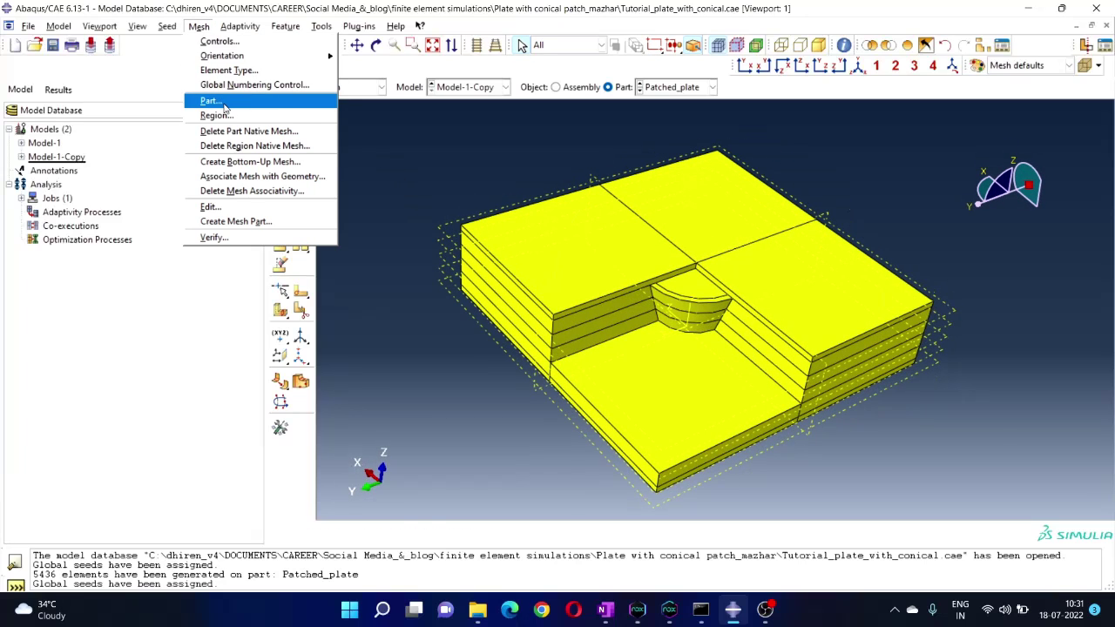
click(225, 106)
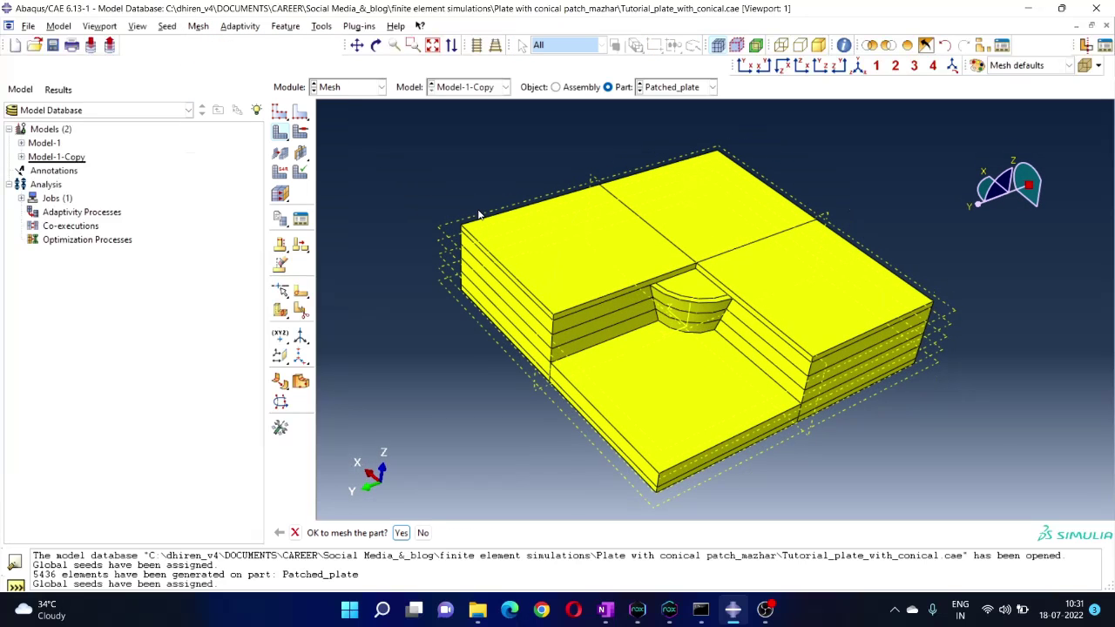
click(400, 534)
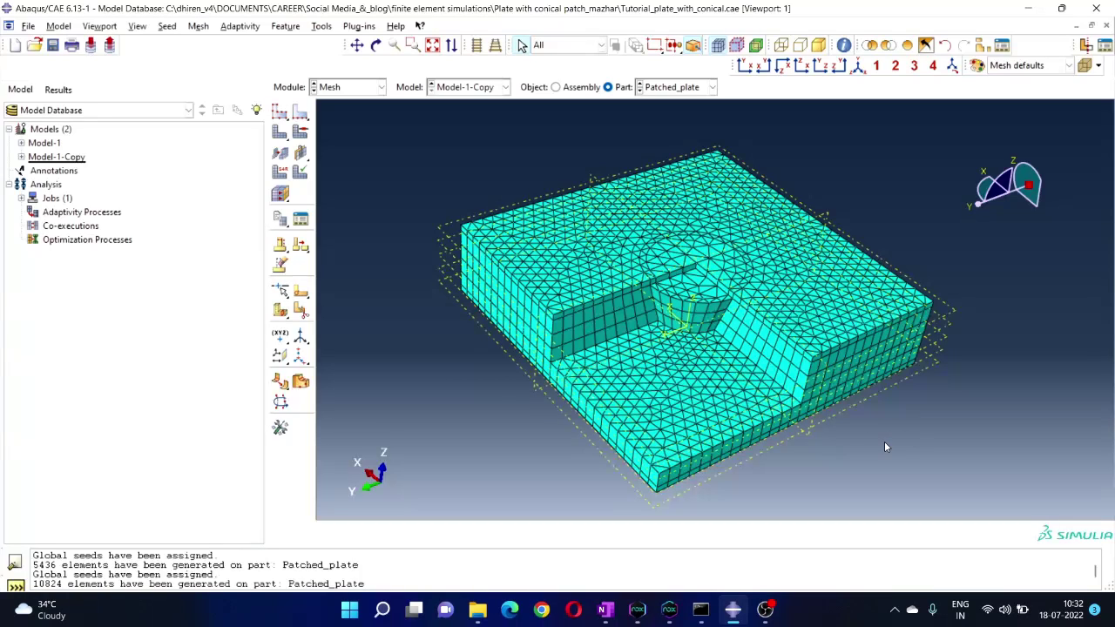
ctrl+alt+drag(769, 445, 457, 167)
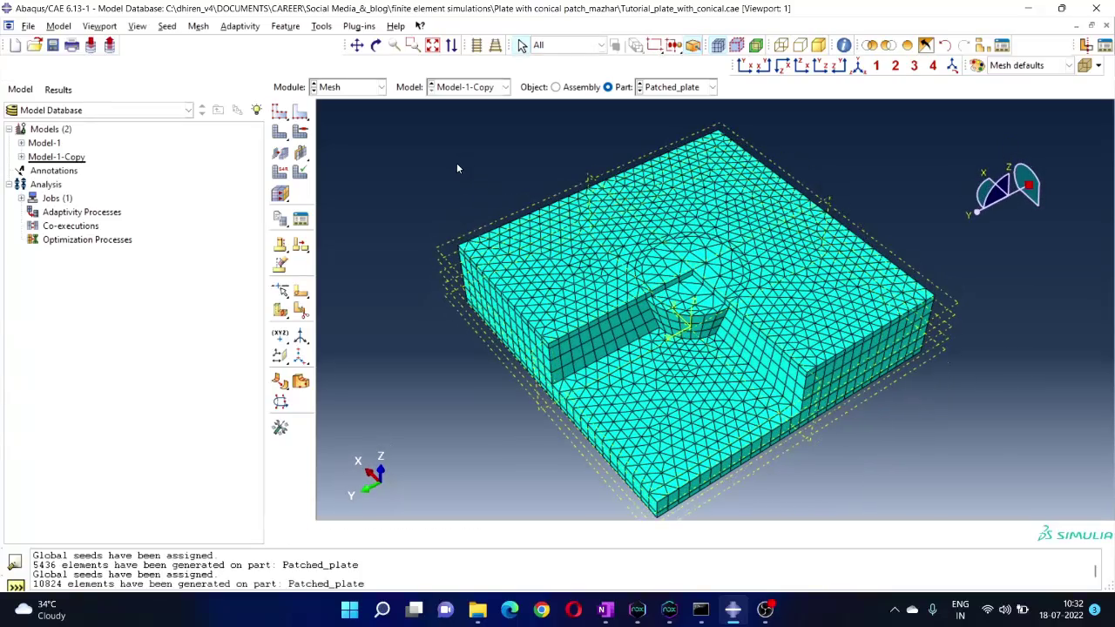
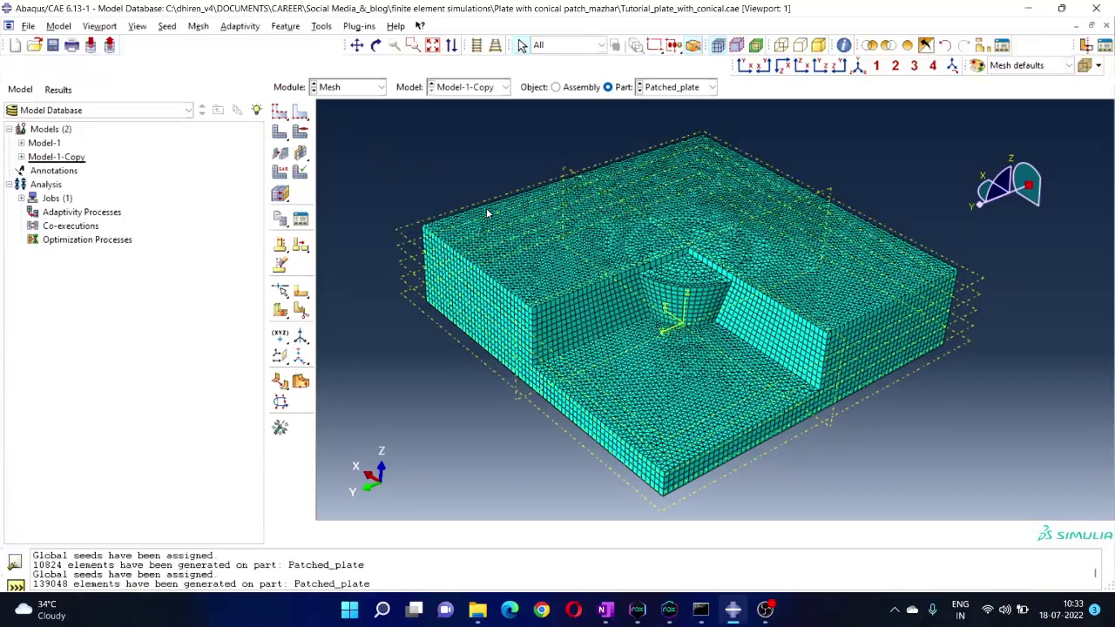
Set the part's approximate global seed size back to 7 and delete the existing fine mesh.
click(165, 27)
click(178, 41)
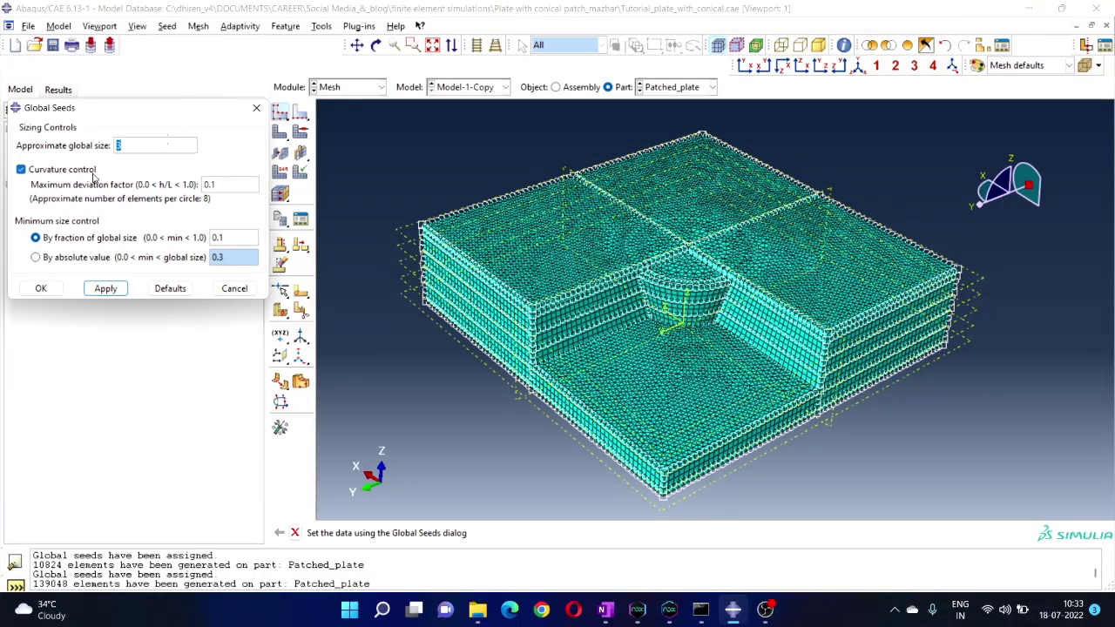
text(7)
click(105, 288)
click(84, 192)
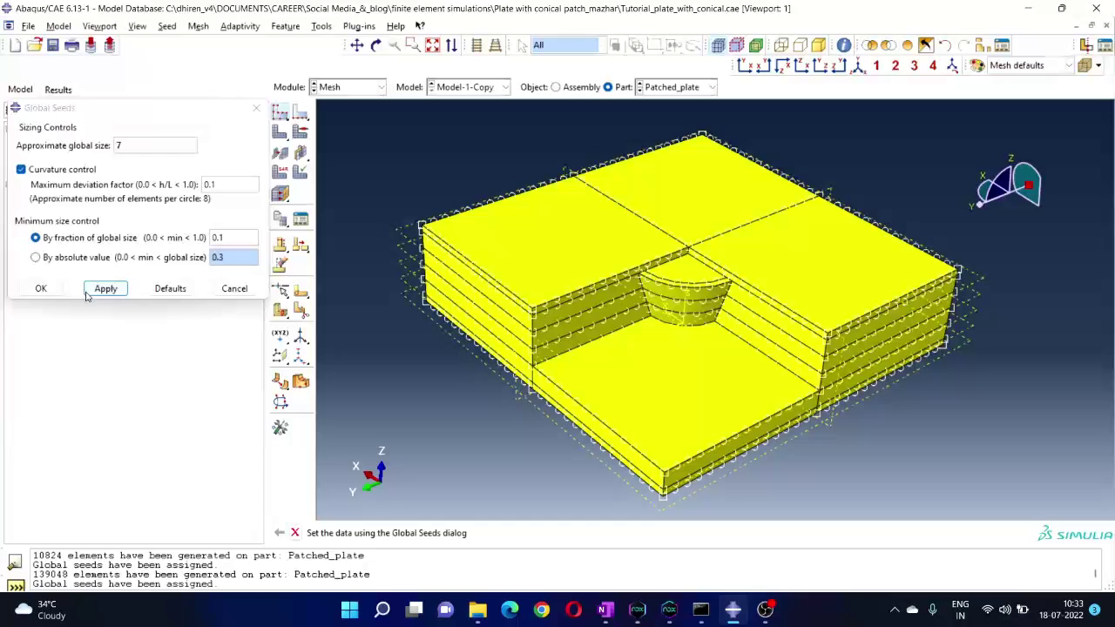
click(40, 289)
Mesh the whole Patched_plate part again using the size 7 seeds.
click(199, 26)
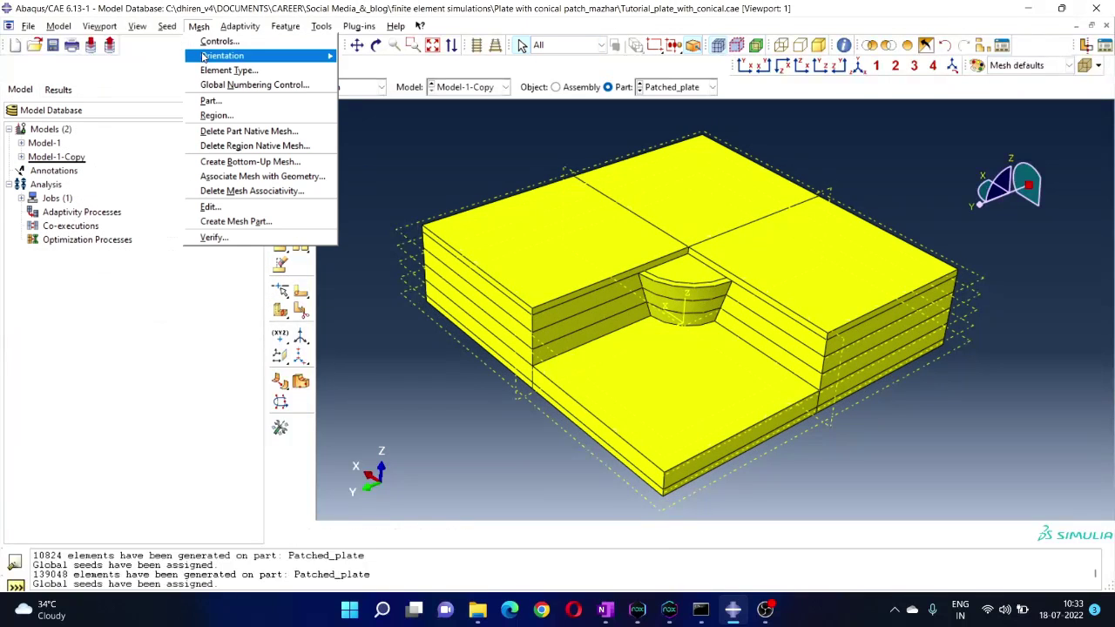
click(211, 101)
middle_click(398, 216)
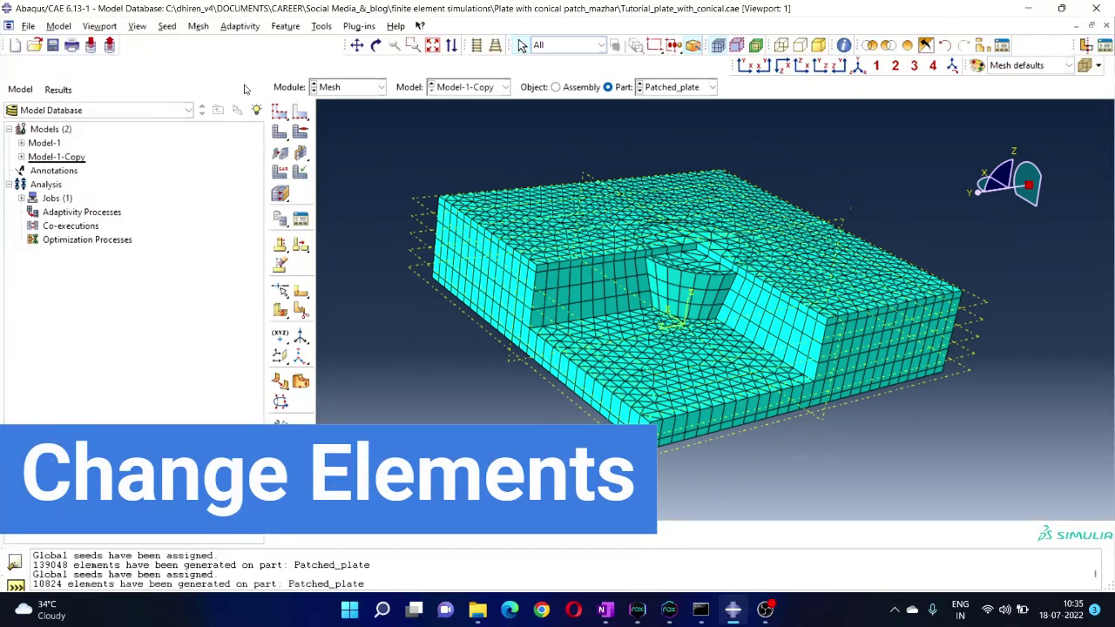
Assign the Tet element shape with the free technique to the exposed flat cell in the cutout's floor, deleting its invalidated mesh.
click(198, 26)
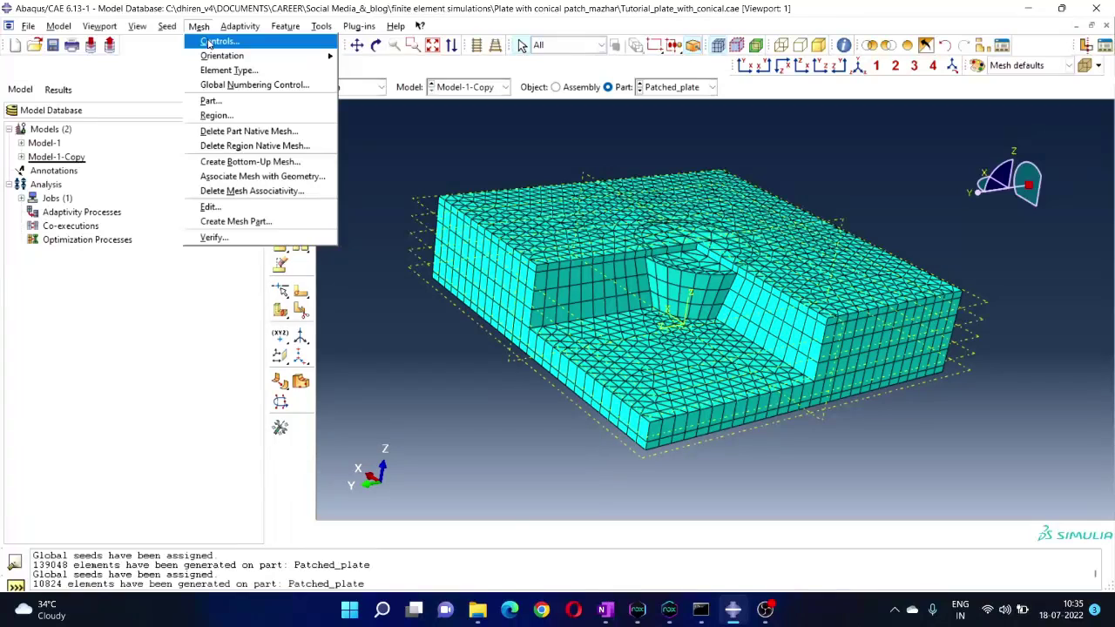
click(216, 41)
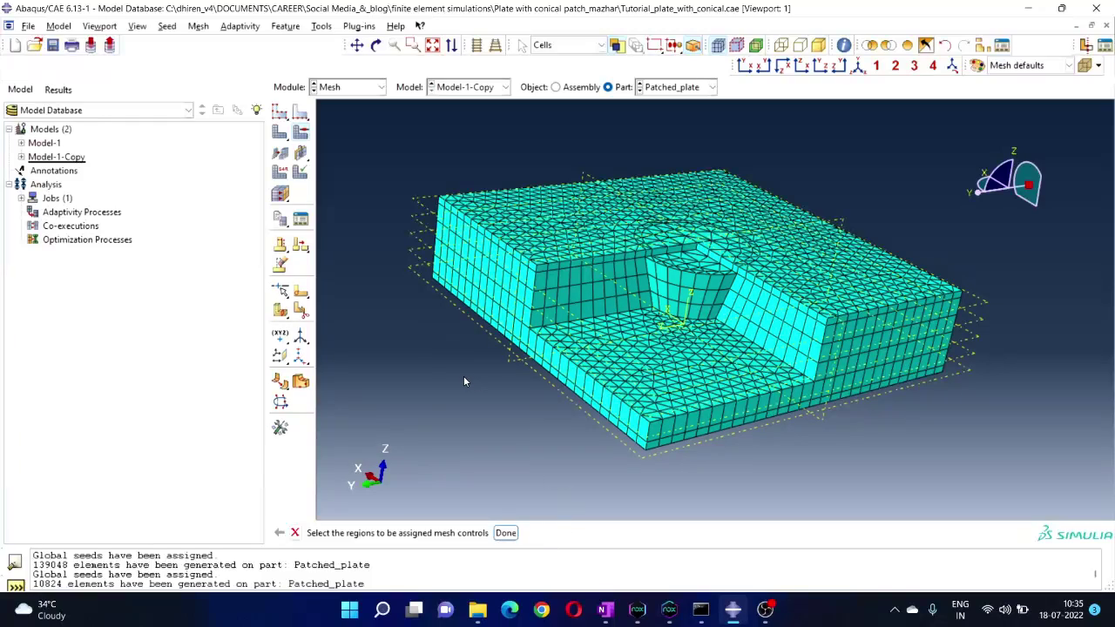
ctrl+alt+drag(617, 282, 675, 296)
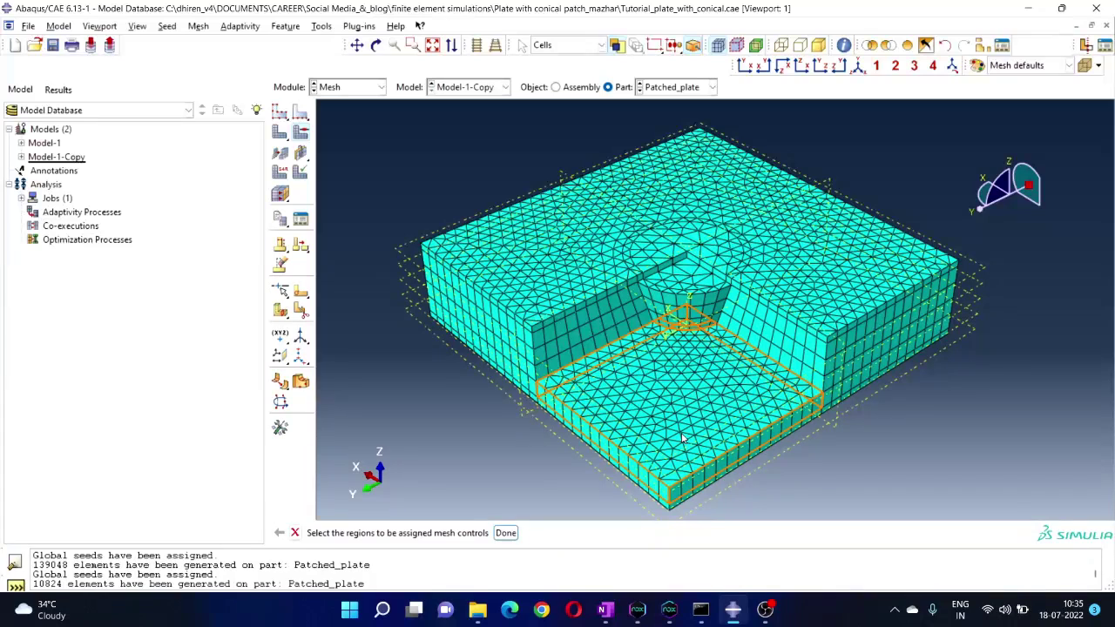
click(441, 455)
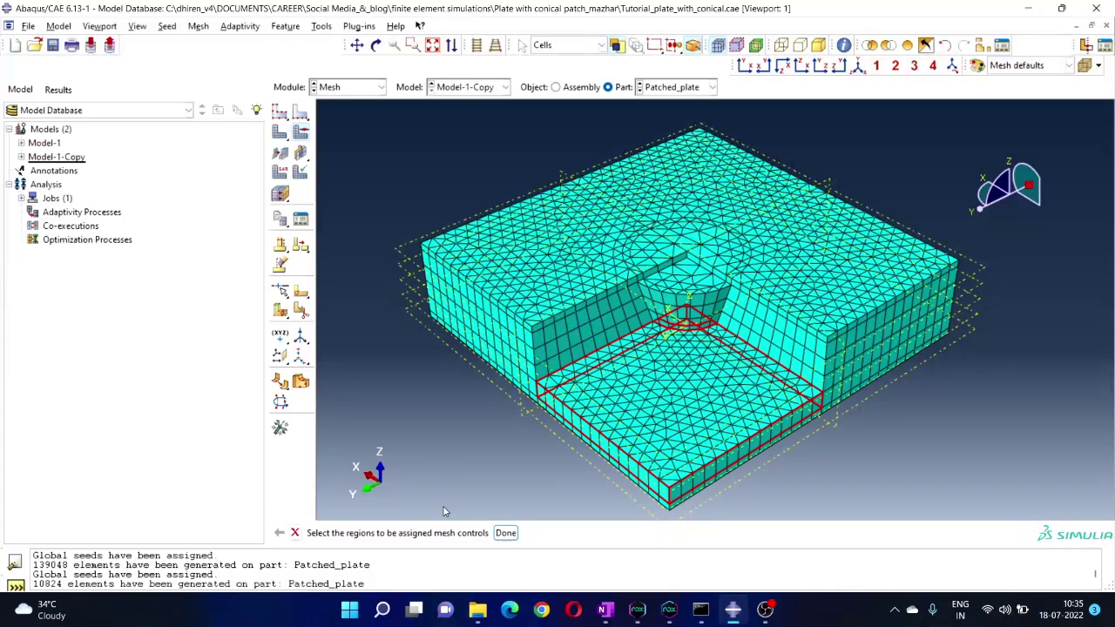
click(505, 532)
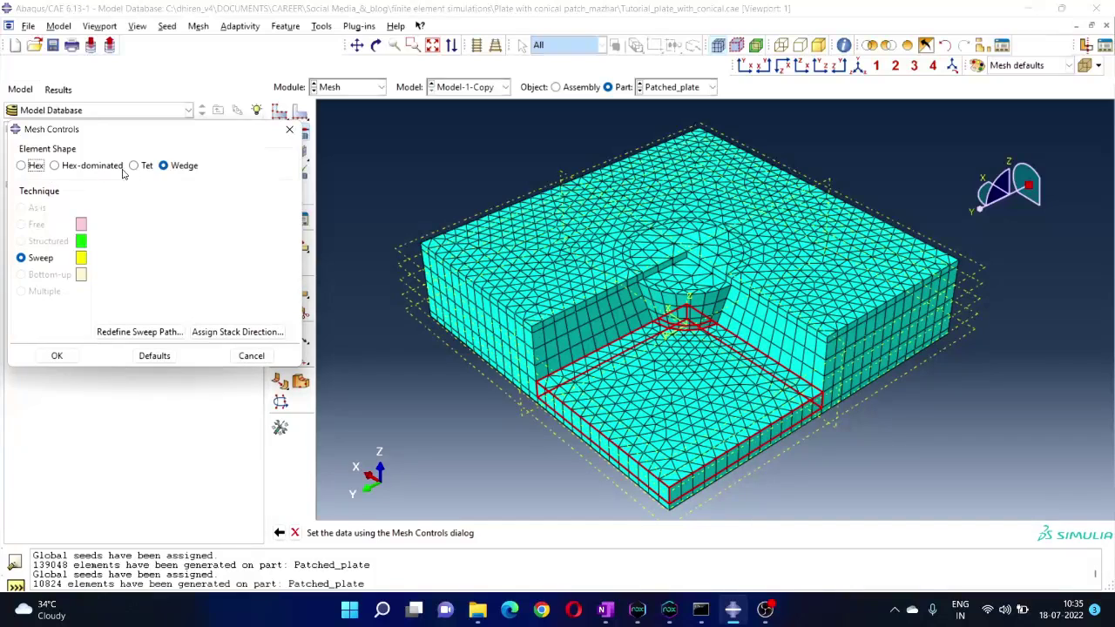
click(21, 167)
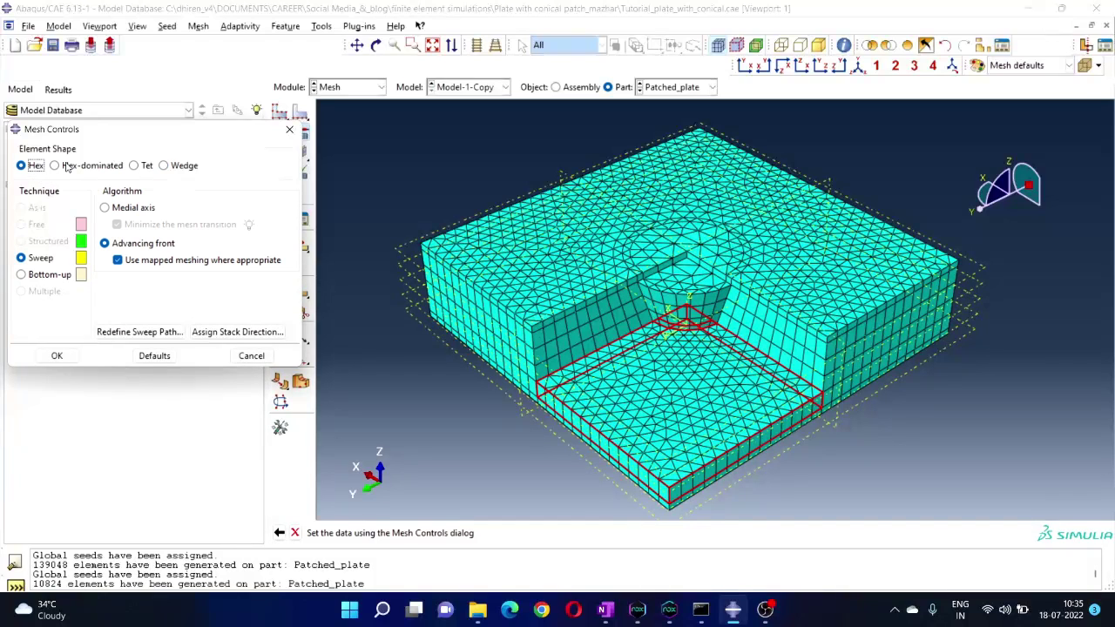
click(54, 165)
click(133, 165)
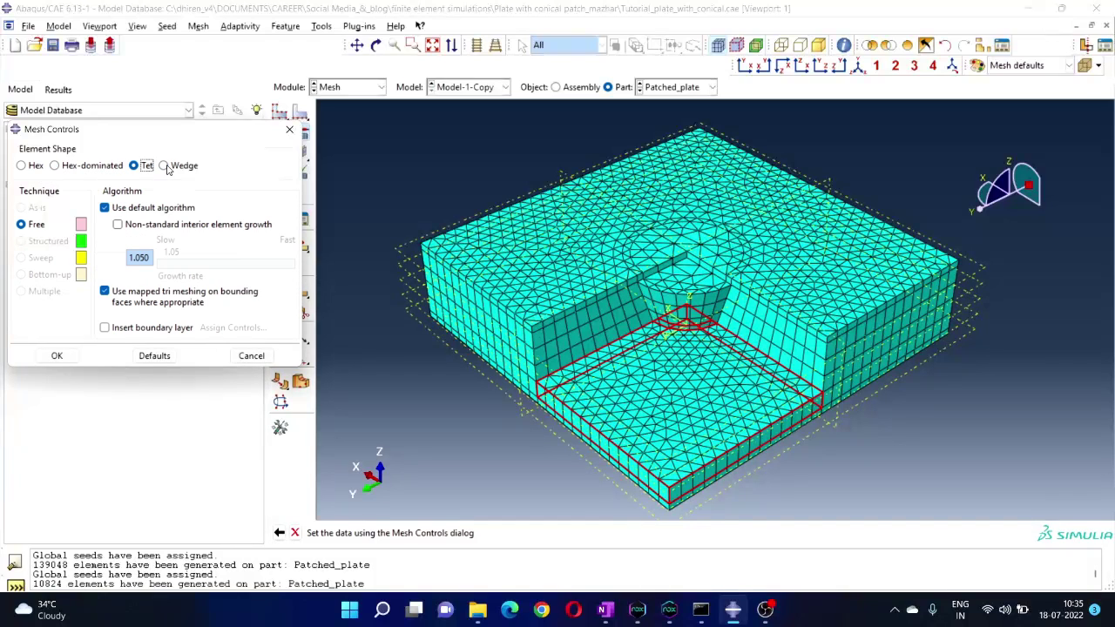
click(164, 166)
click(134, 166)
click(54, 355)
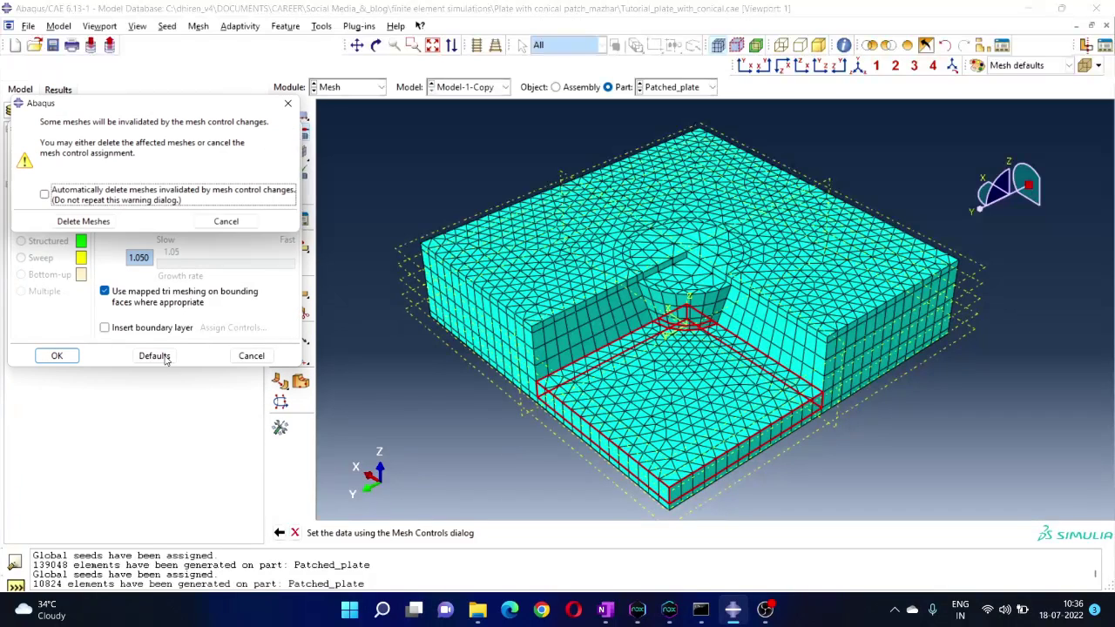
click(84, 226)
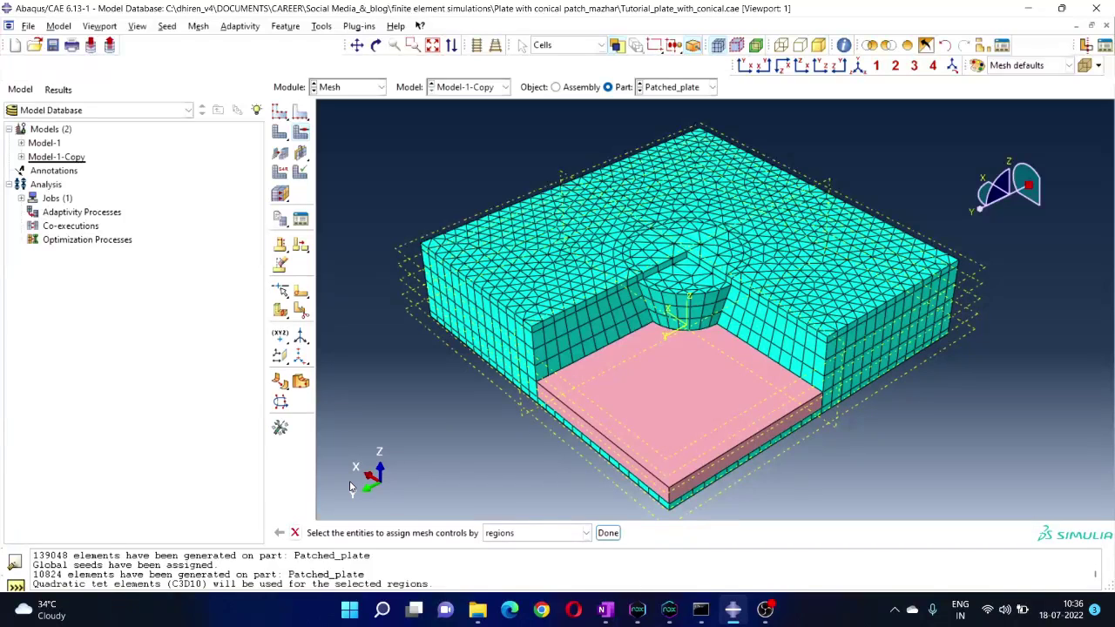
click(295, 532)
Mesh the whole Patched_plate part with the Tet floor cell, accepting the incompatible element interfaces.
click(198, 26)
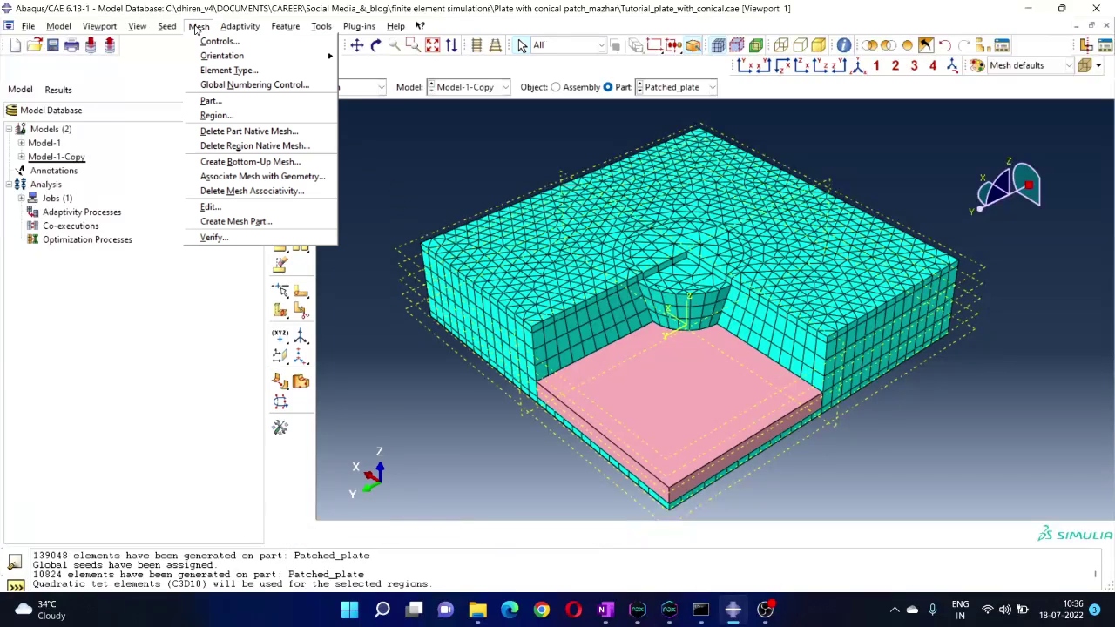
click(211, 100)
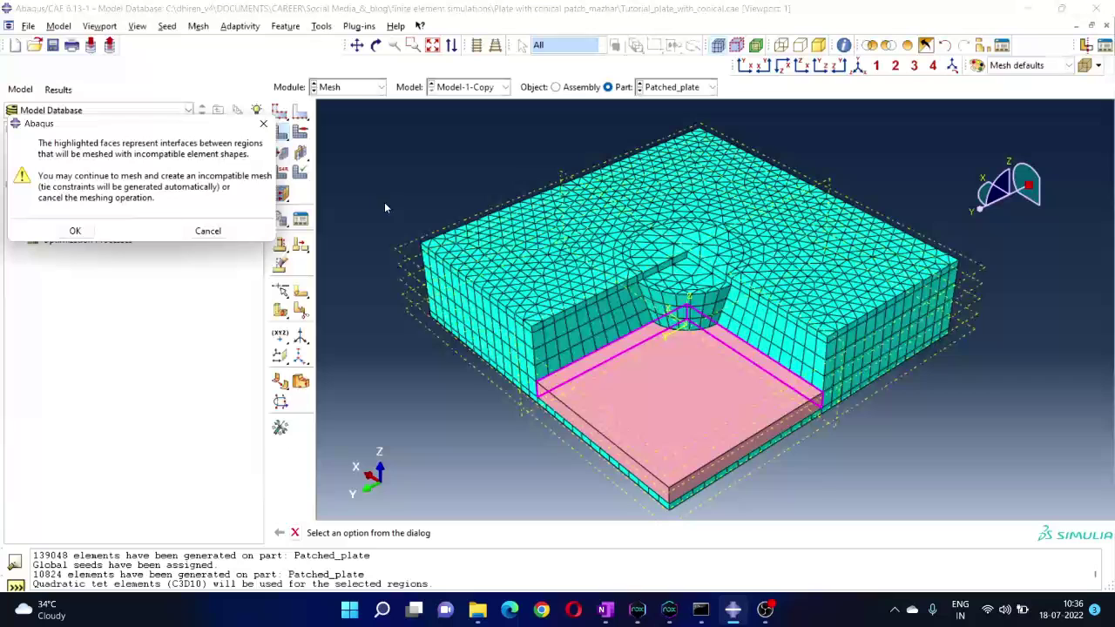
click(79, 231)
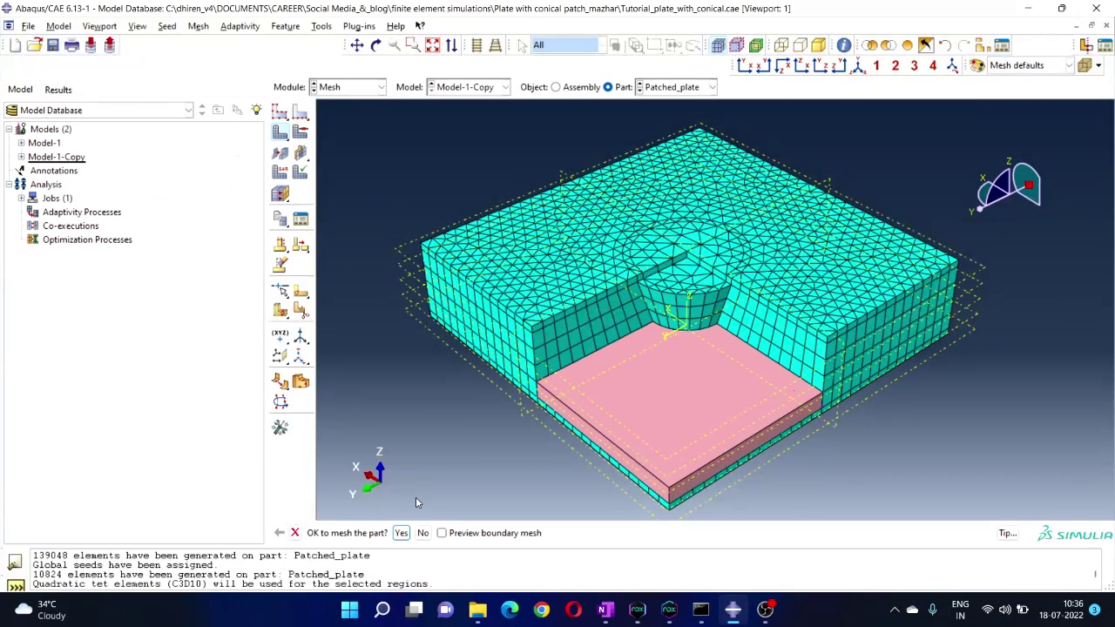
click(401, 532)
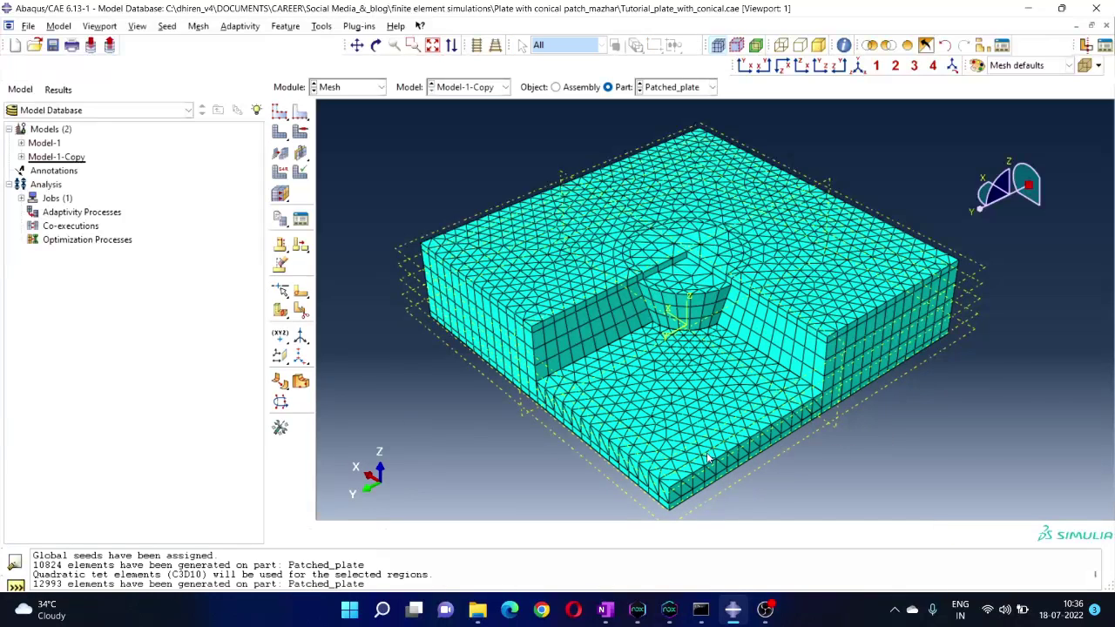
ctrl+alt+drag(829, 451, 664, 418)
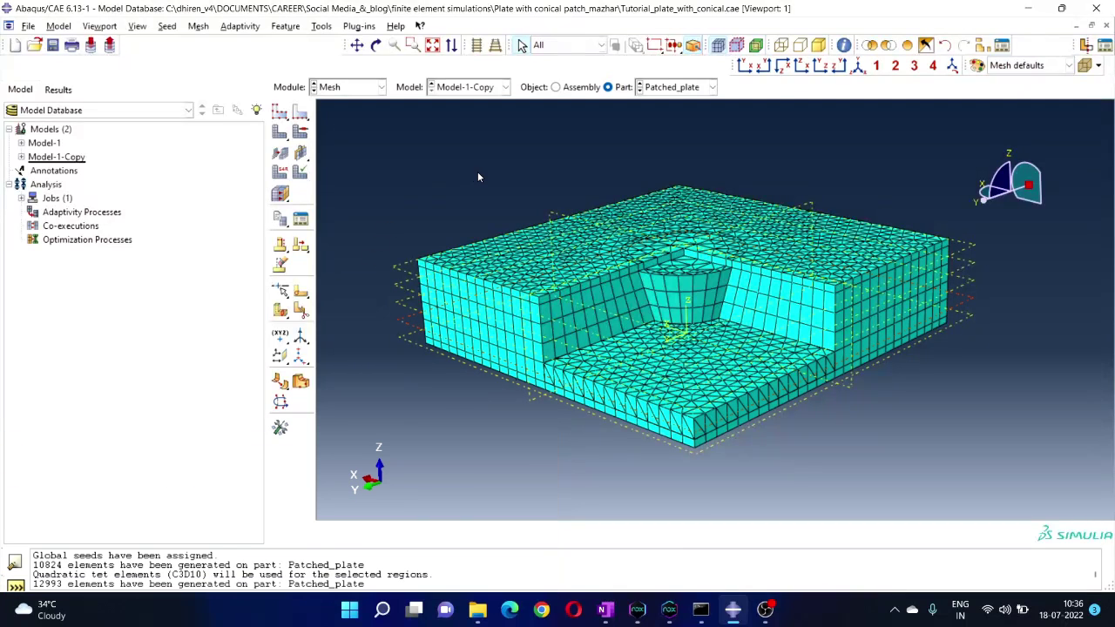
Restrict the viewport selection filter to cells for picking regions of the plate.
click(599, 44)
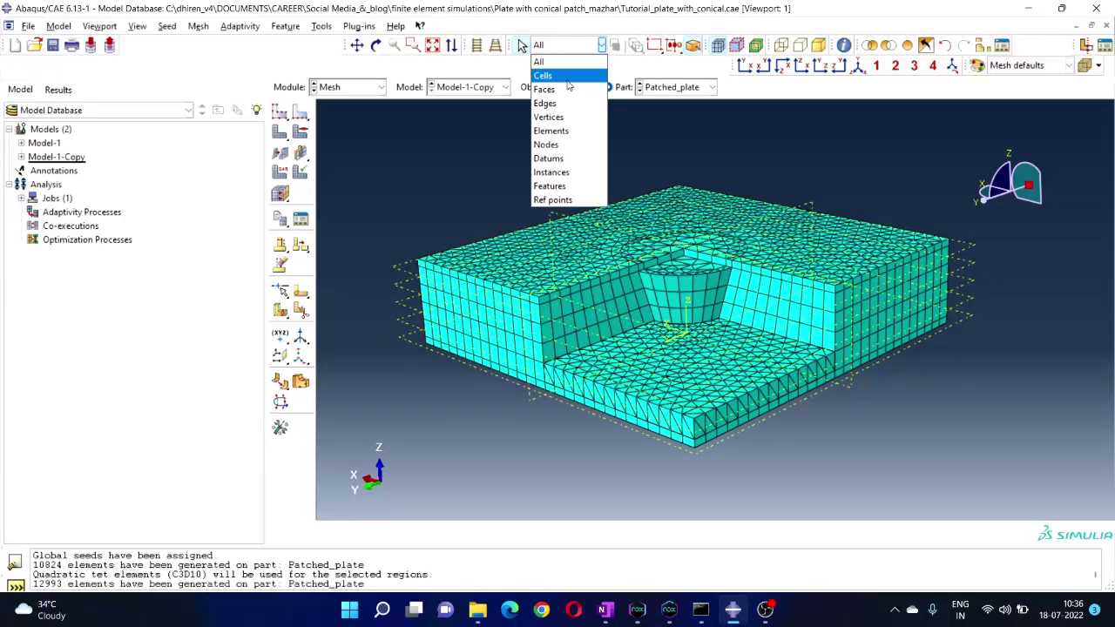
click(566, 75)
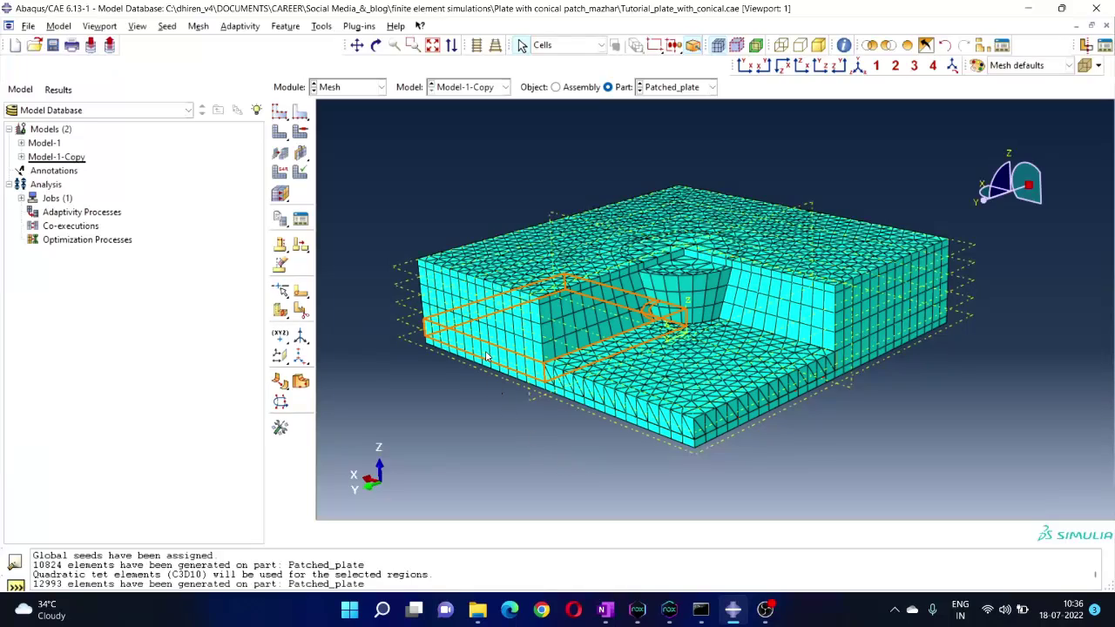
ctrl+alt+drag(687, 397, 784, 409)
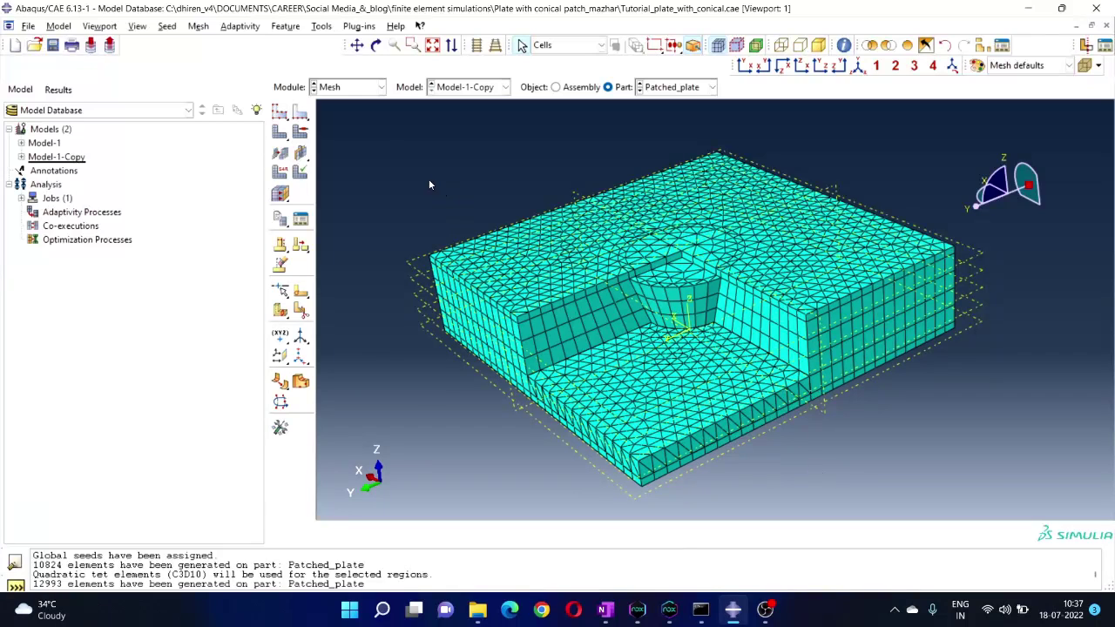
Assign free Tet mesh controls to the stacked conical patch cells exposed in the cutout, deleting their invalidated meshes.
click(199, 26)
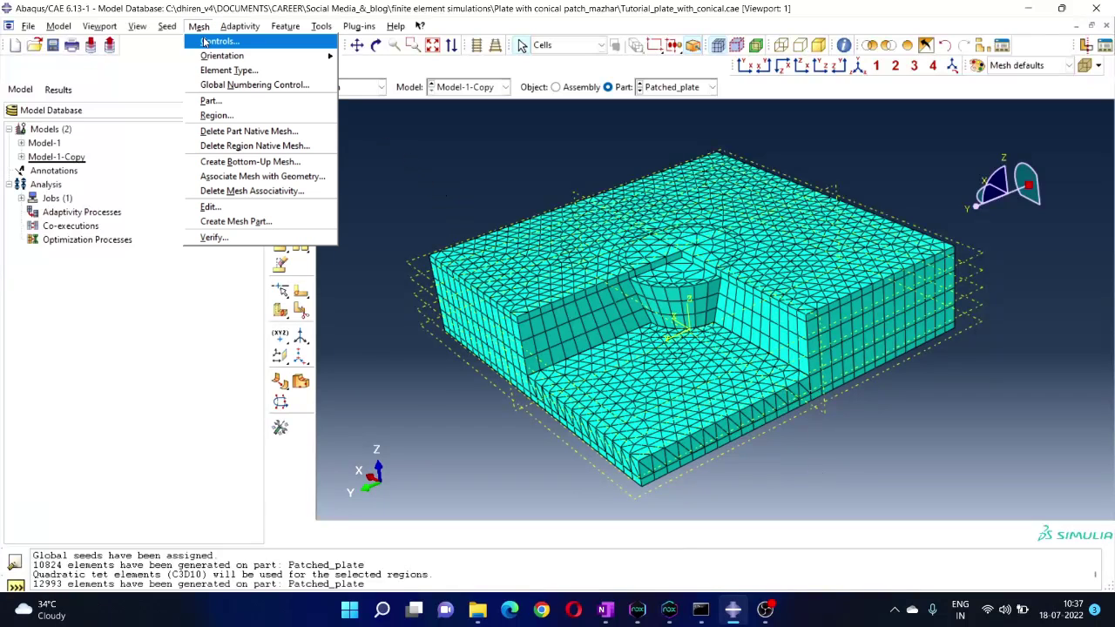
click(214, 41)
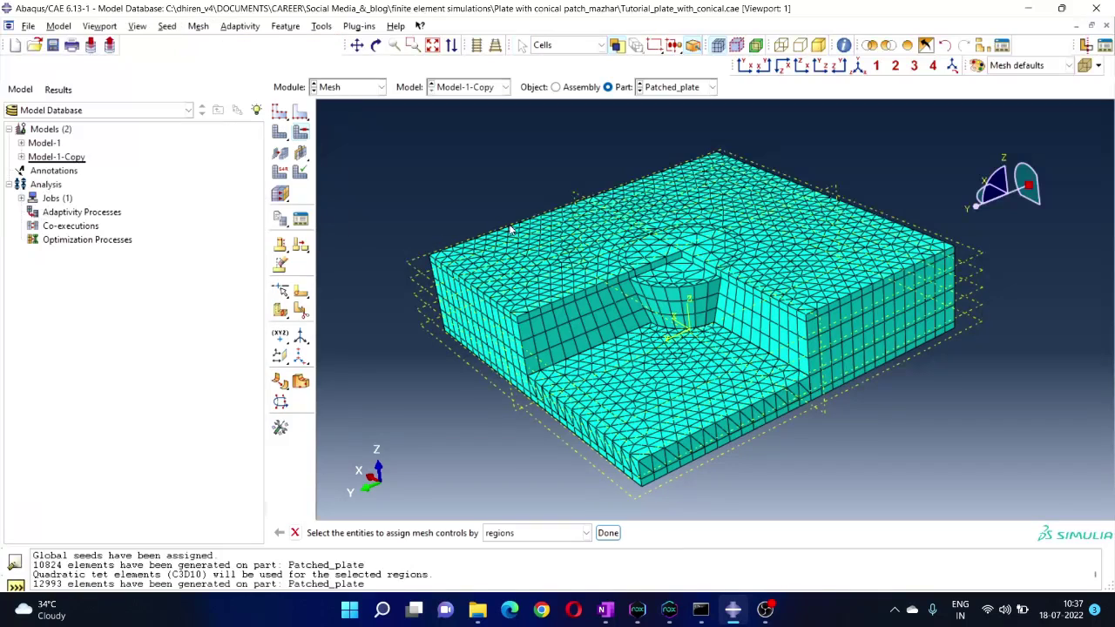
click(666, 302)
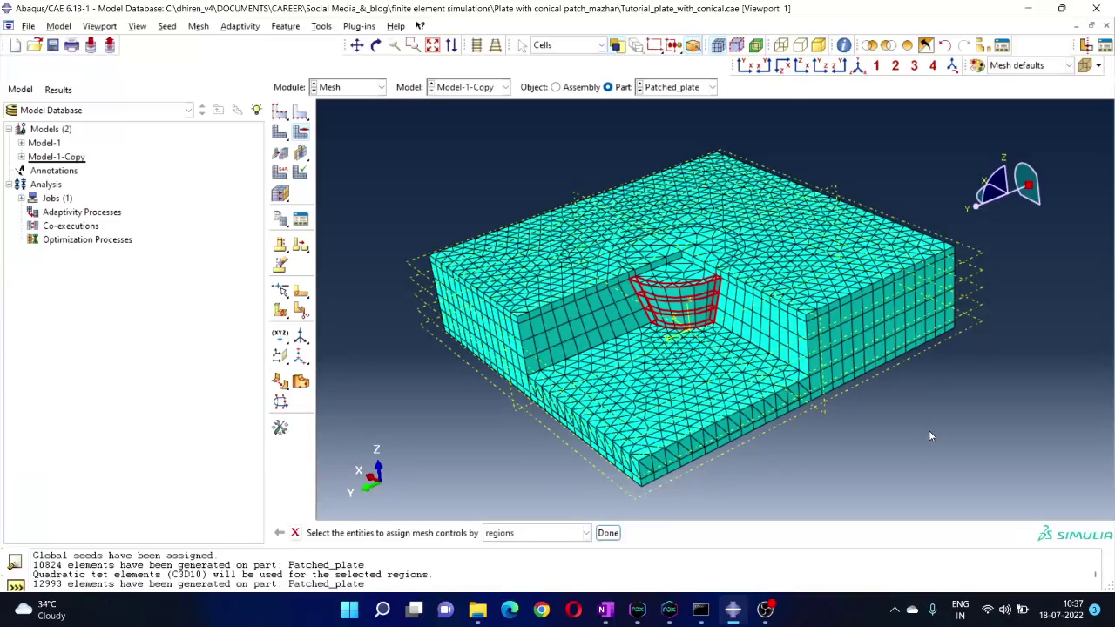
ctrl+alt+drag(811, 376, 691, 310)
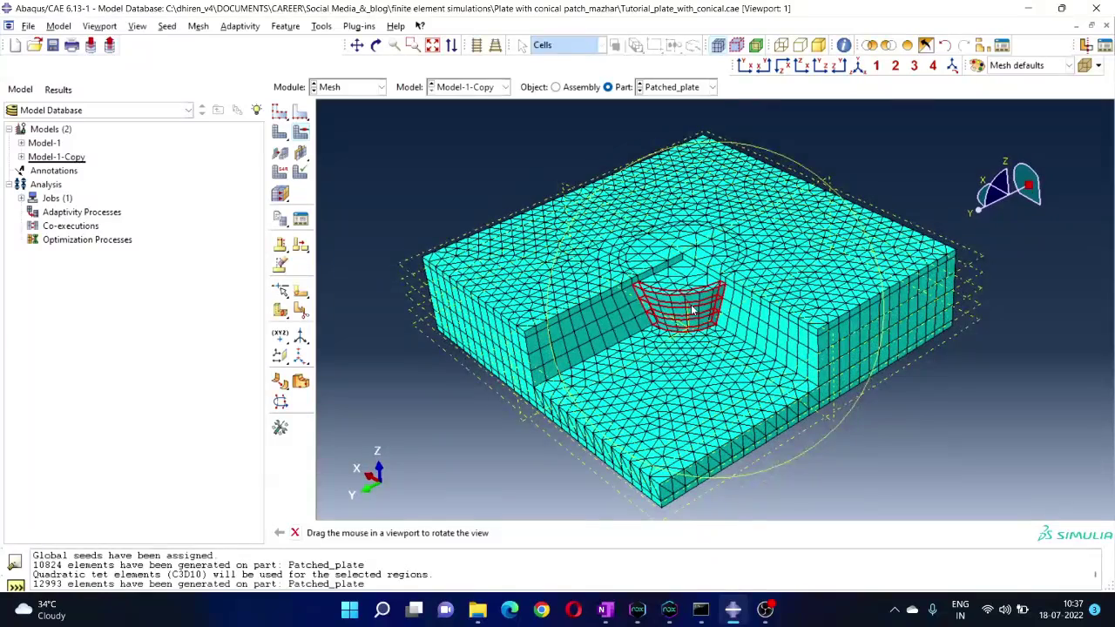
click(607, 532)
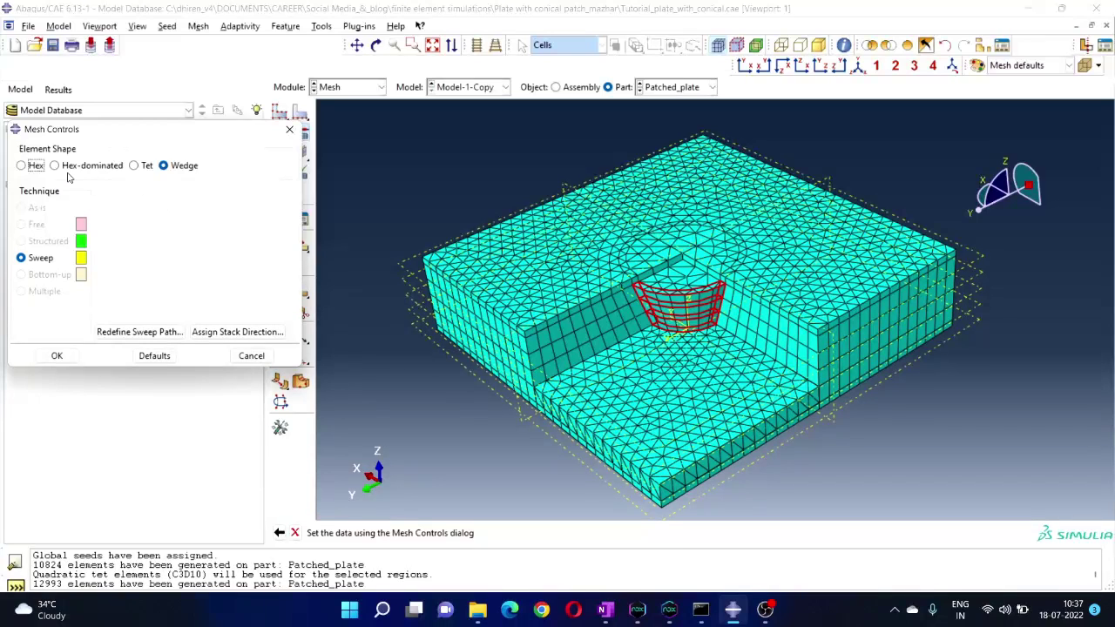
click(134, 166)
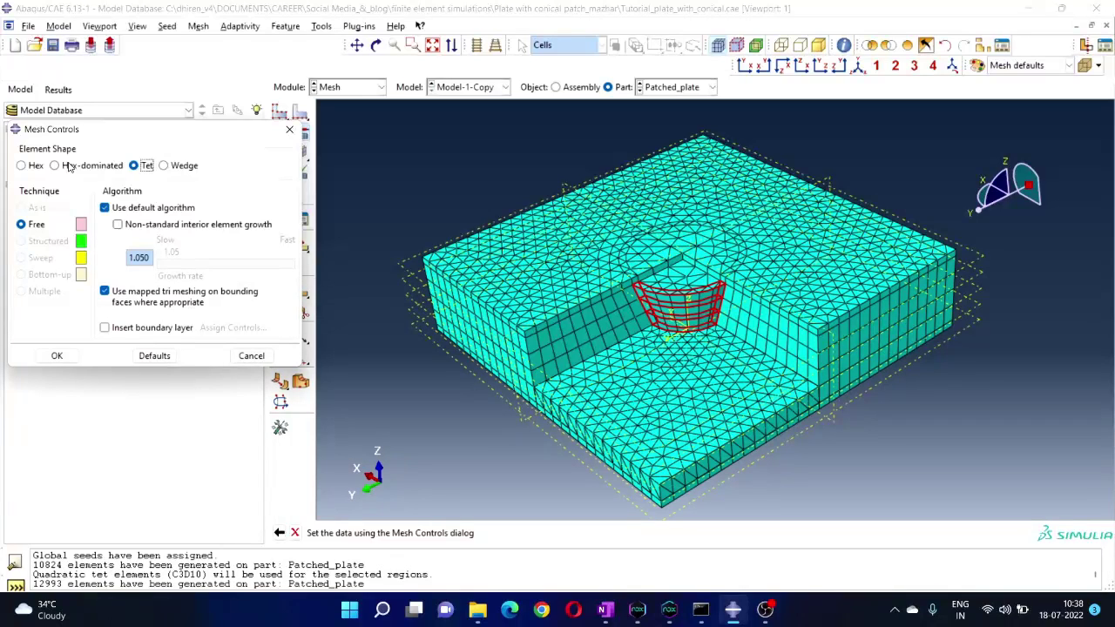
click(57, 357)
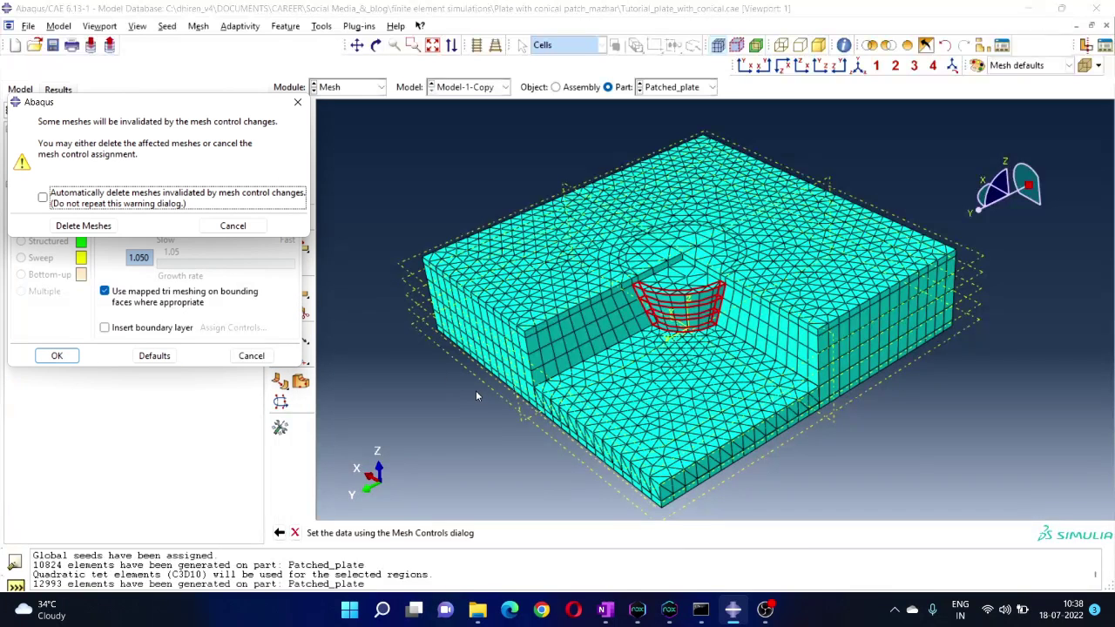
click(84, 227)
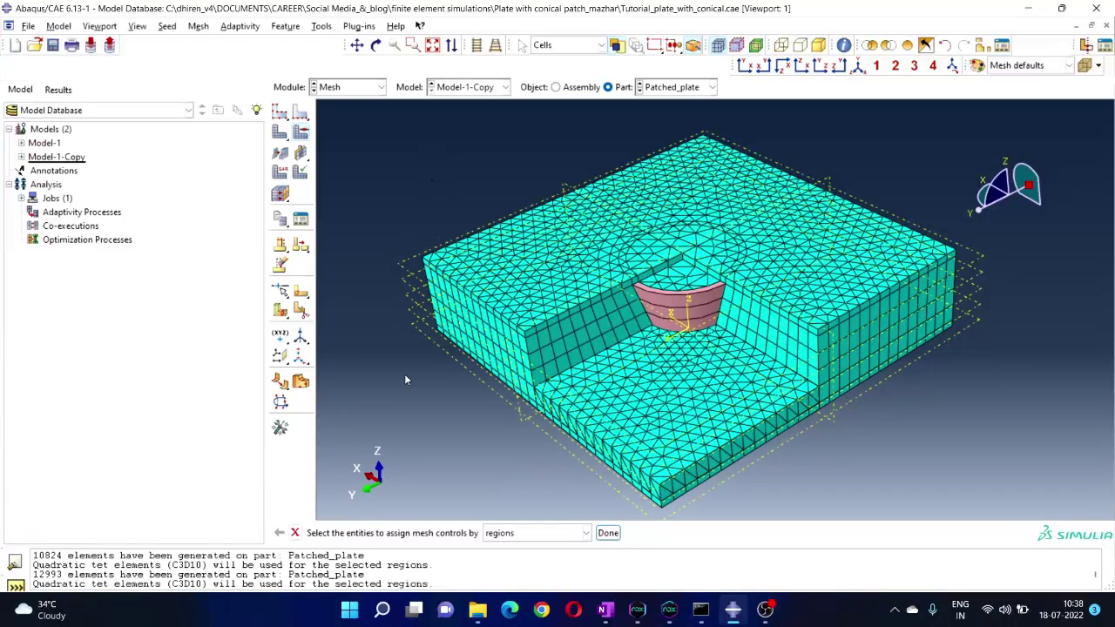
click(295, 532)
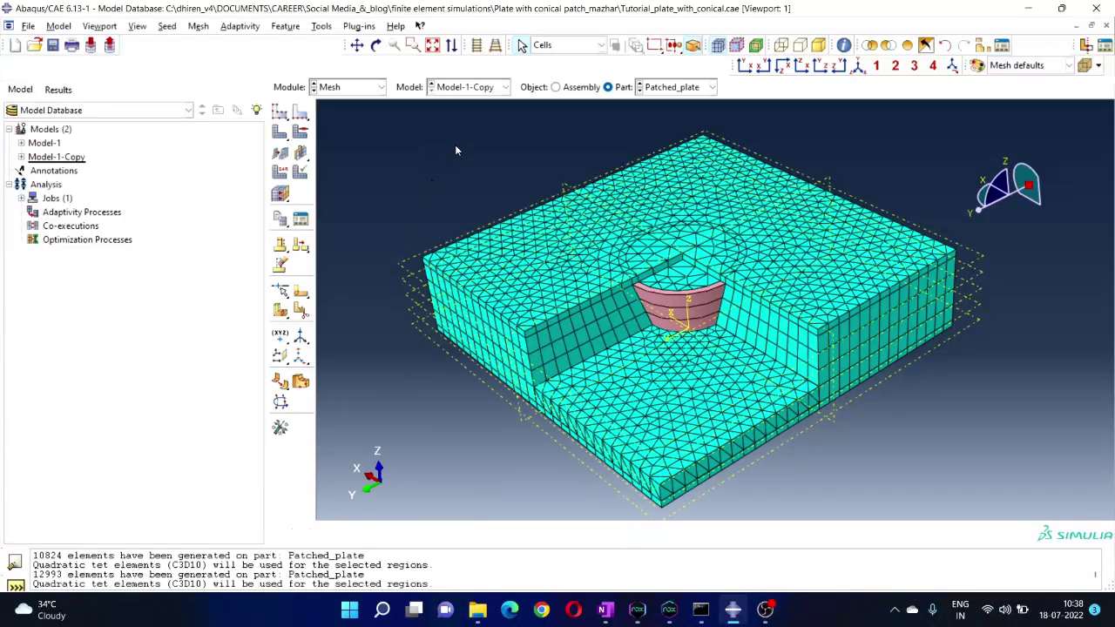
Try to mesh the whole part with the Tet conical patch cells, accepting the incompatible interfaces.
click(198, 26)
click(208, 102)
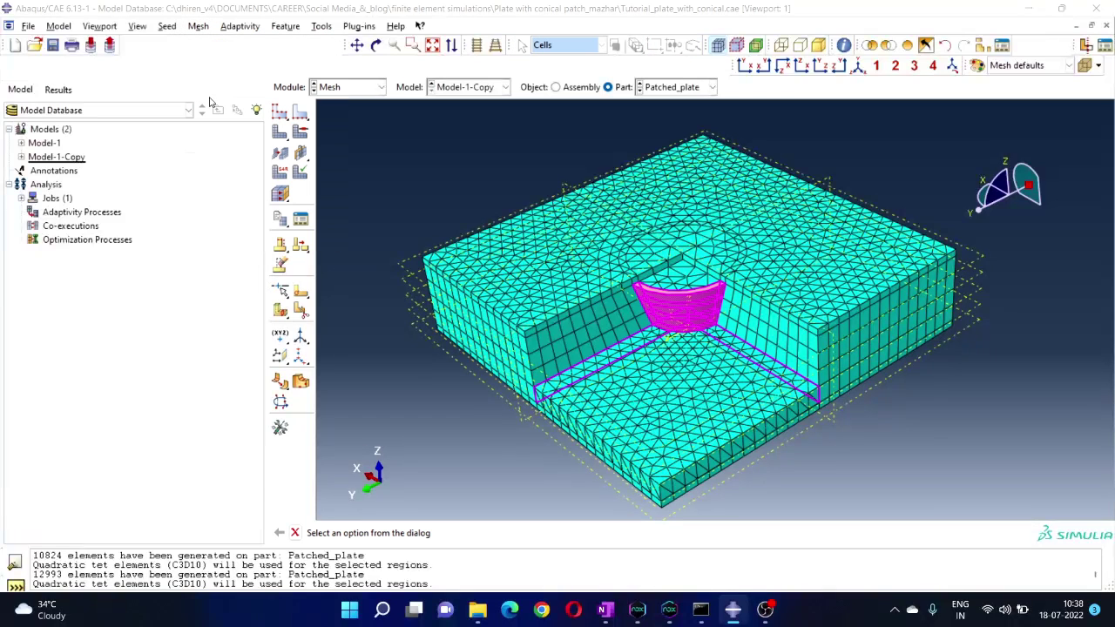
click(75, 233)
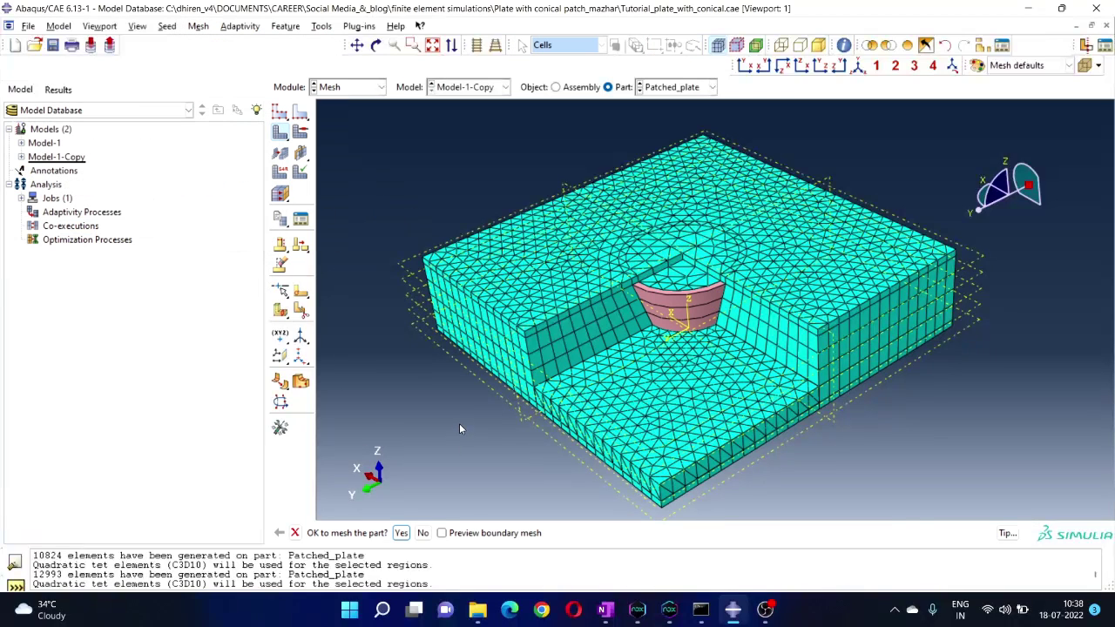
click(401, 532)
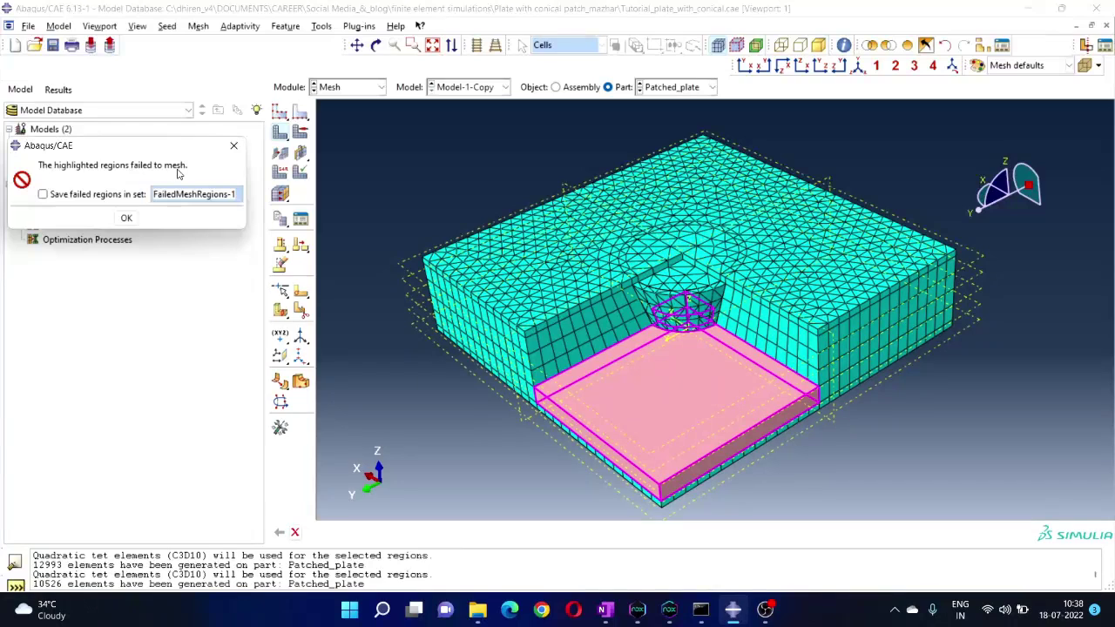
click(126, 218)
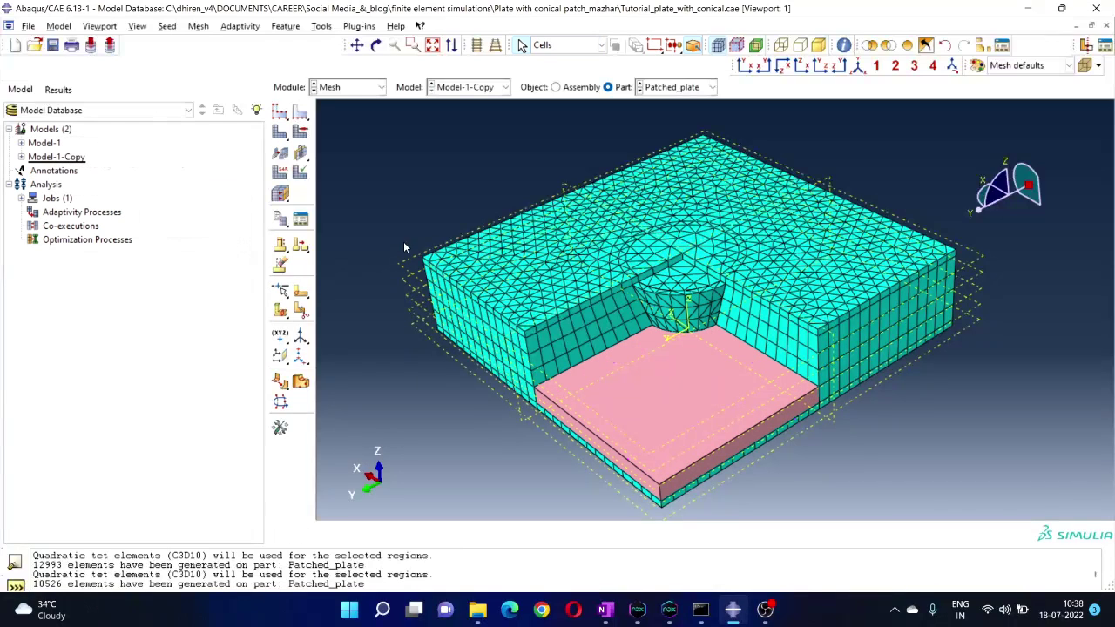
Reapply the Tet element shape with the free technique and default algorithm to the unmeshed floor cell of the cutout.
click(658, 414)
middle_click(909, 438)
click(660, 426)
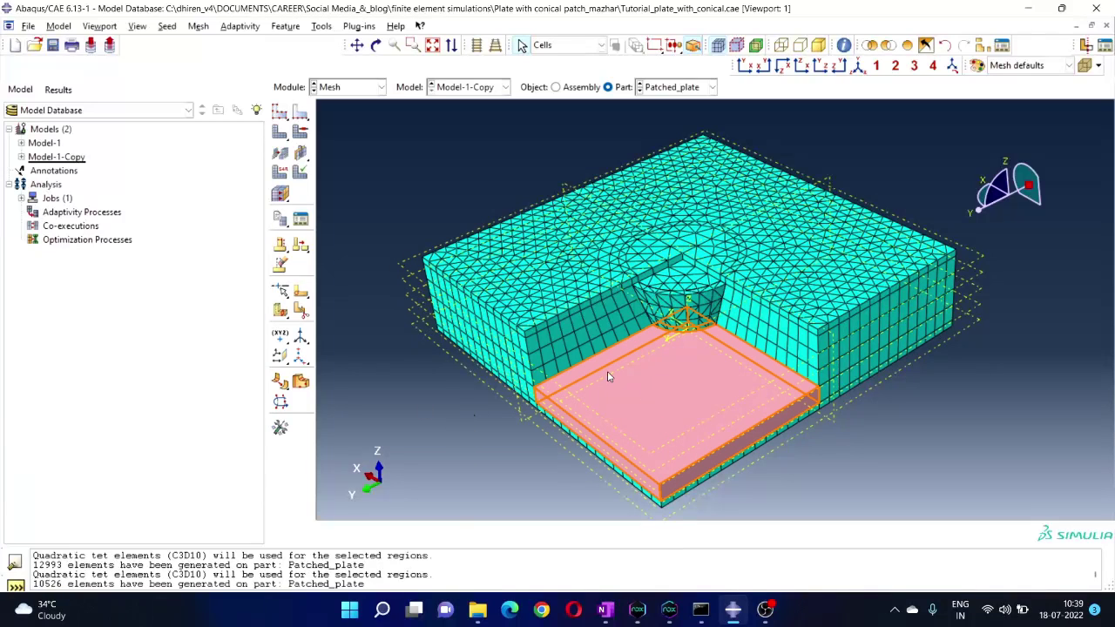
click(444, 434)
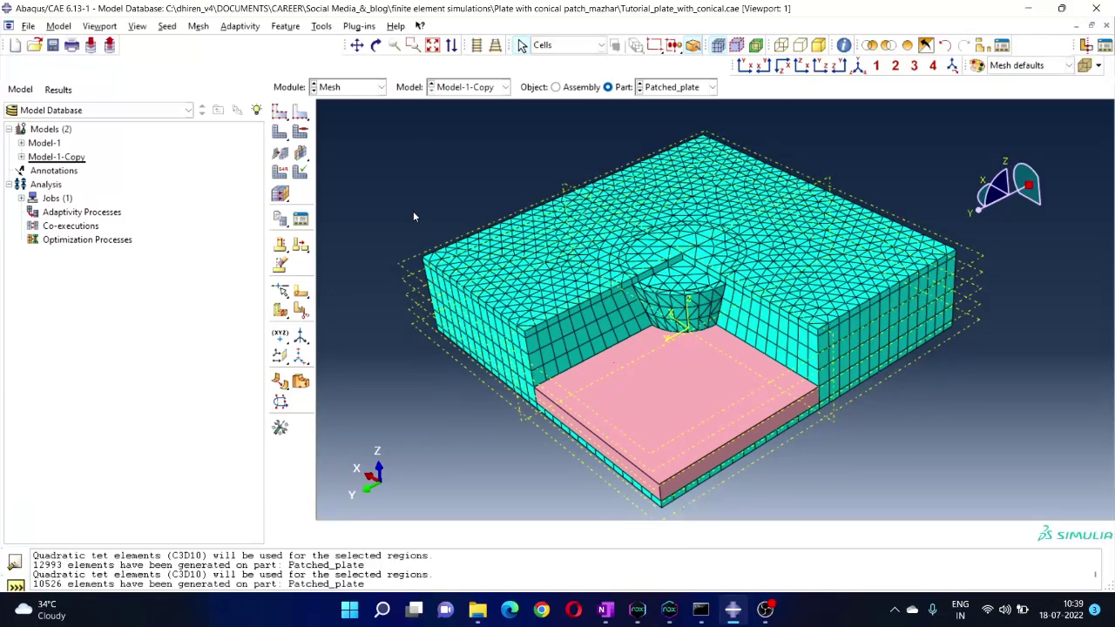
click(199, 27)
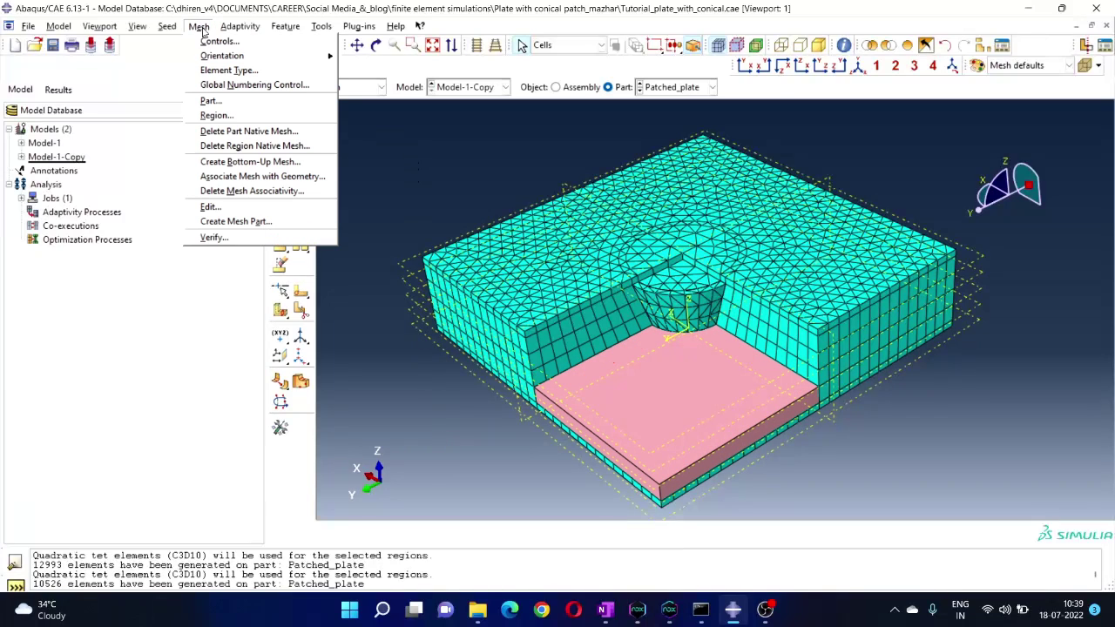
click(219, 41)
click(655, 428)
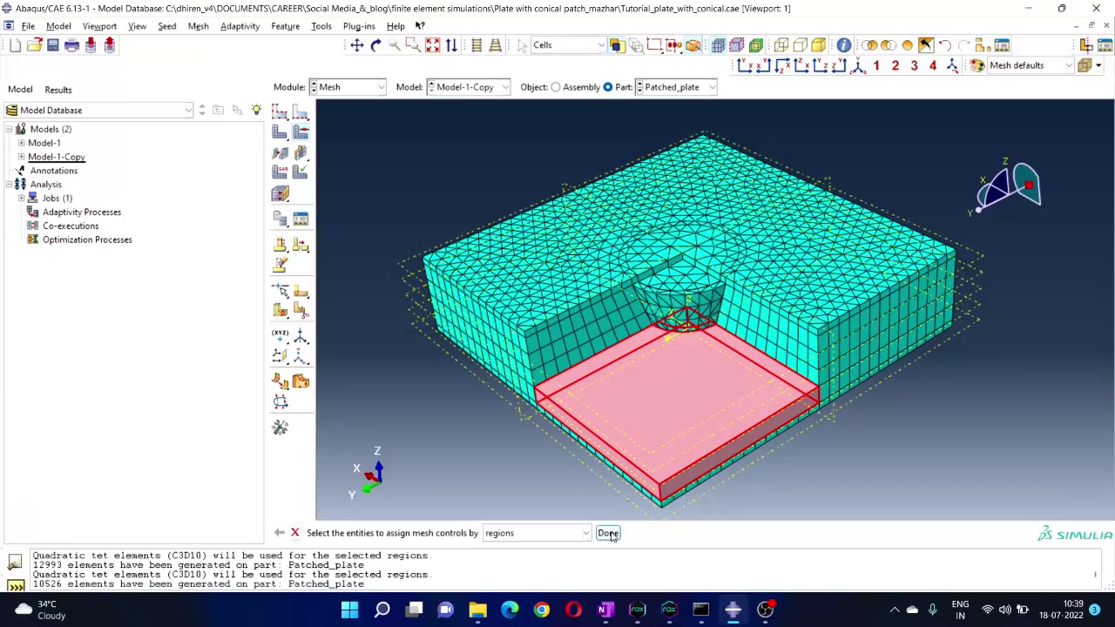
click(608, 533)
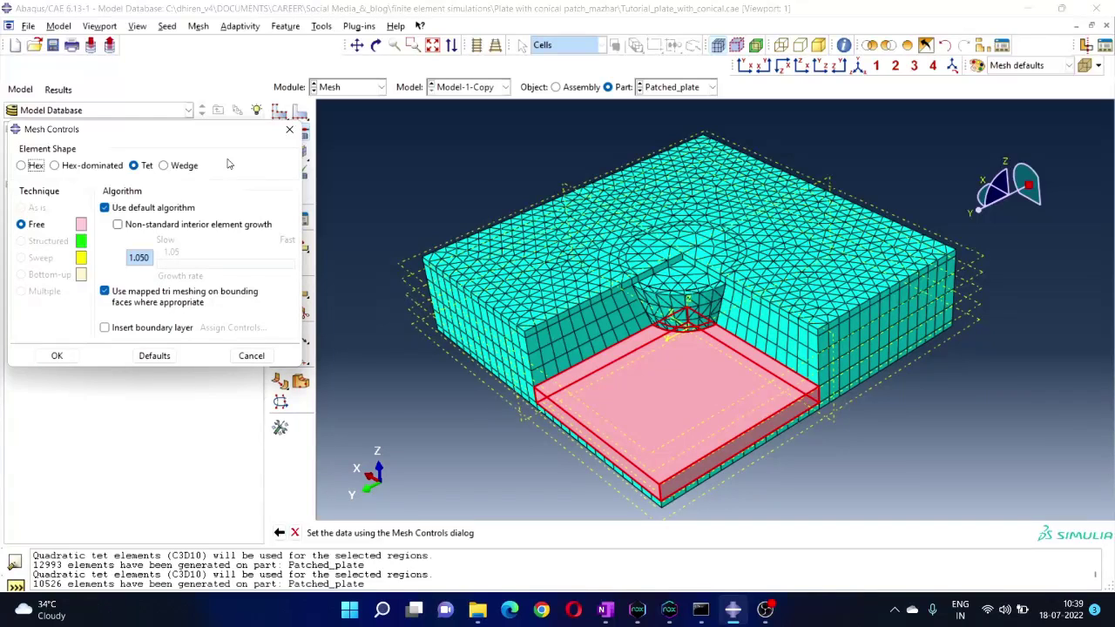
click(57, 355)
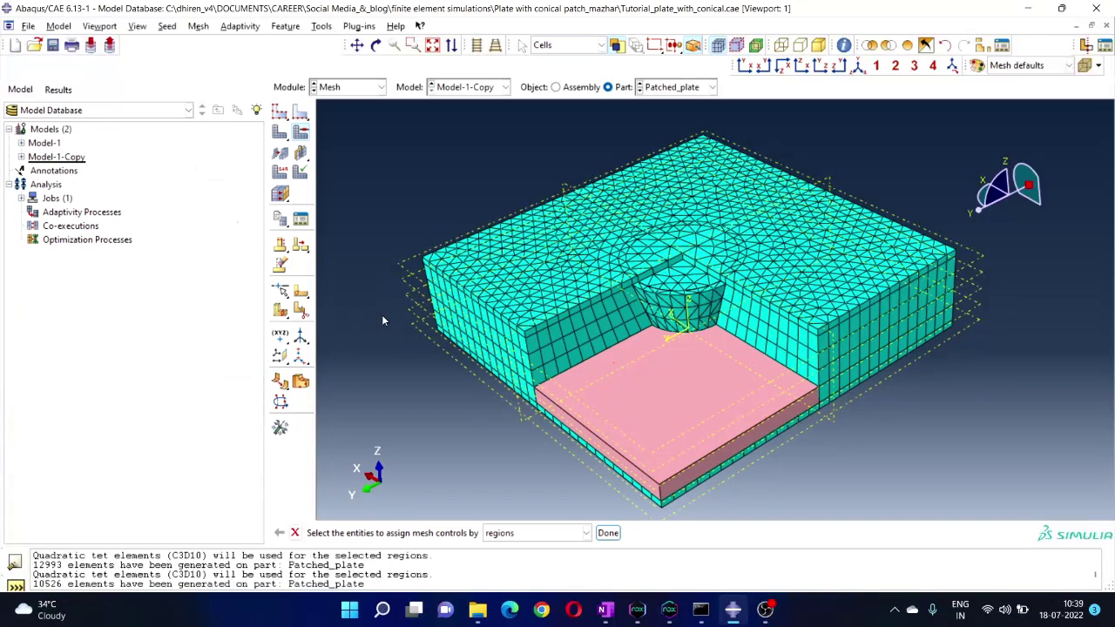
click(607, 533)
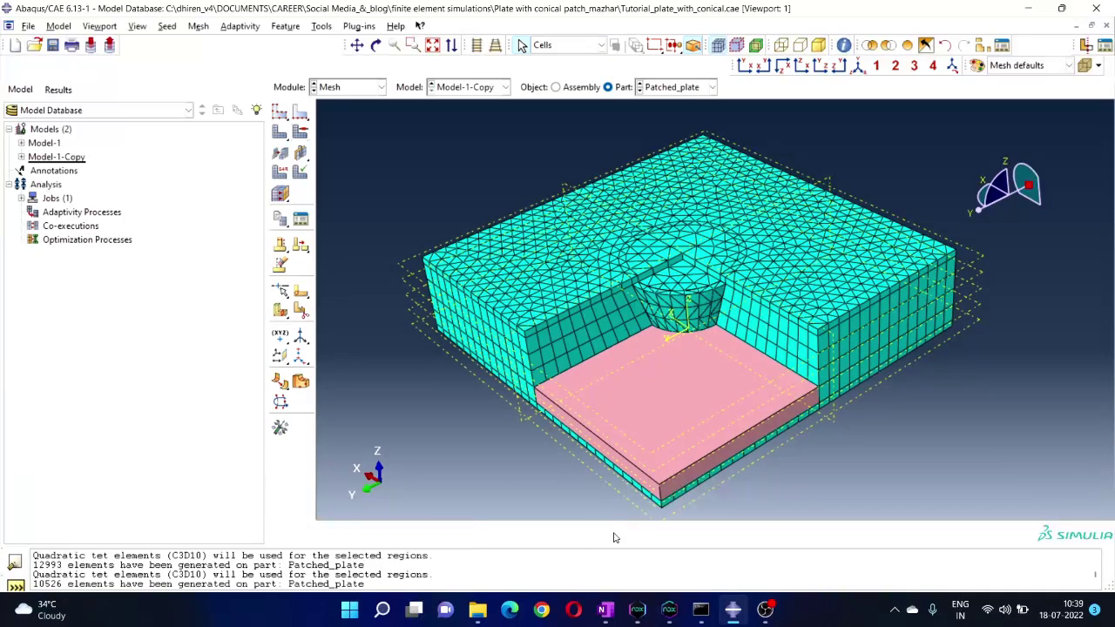
Mesh the whole Patched_plate part again to fill the unmeshed floor cell, accepting the incompatible interfaces.
click(199, 27)
click(211, 100)
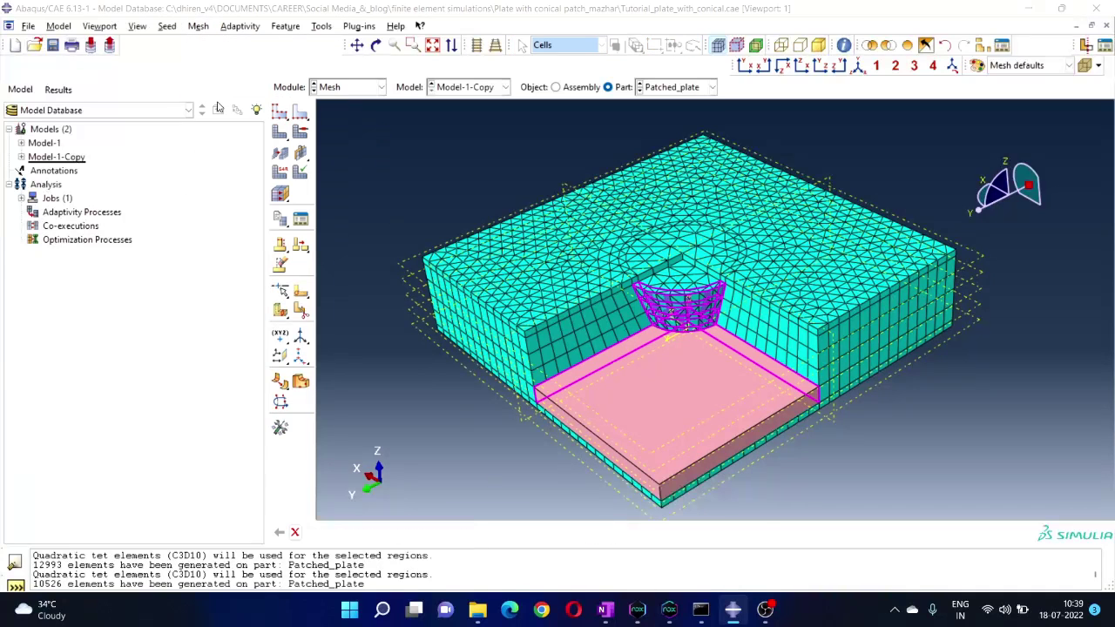
click(77, 230)
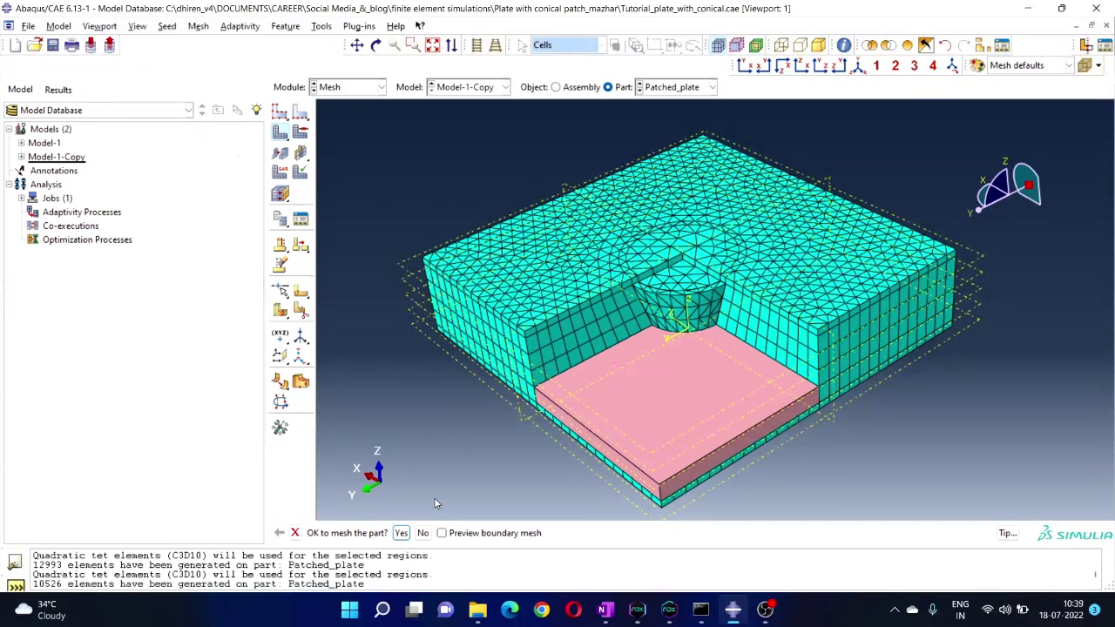
click(401, 532)
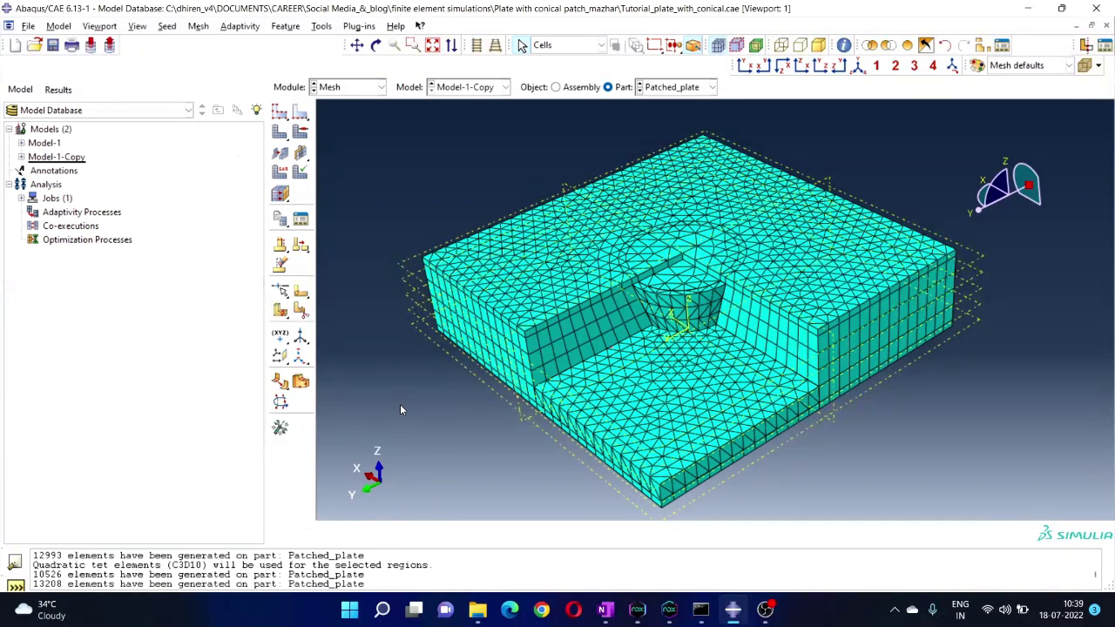